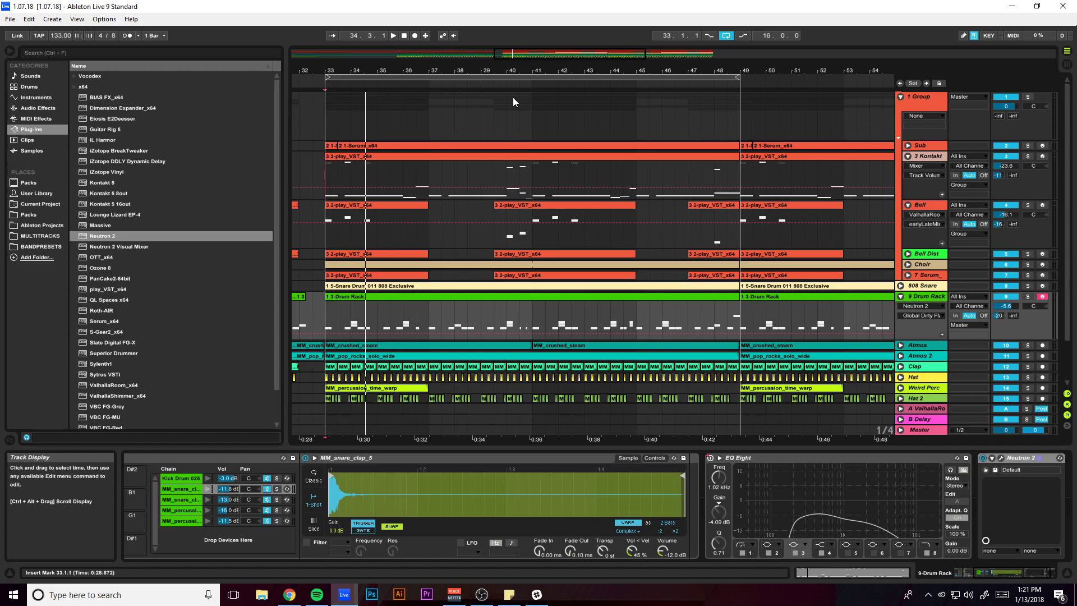
# - Play the looped section that starts at bar 33 to listen to the arrangement
pyautogui.moveTo(486, 71); pyautogui.dragTo(500, 73)
pyautogui.press('space')
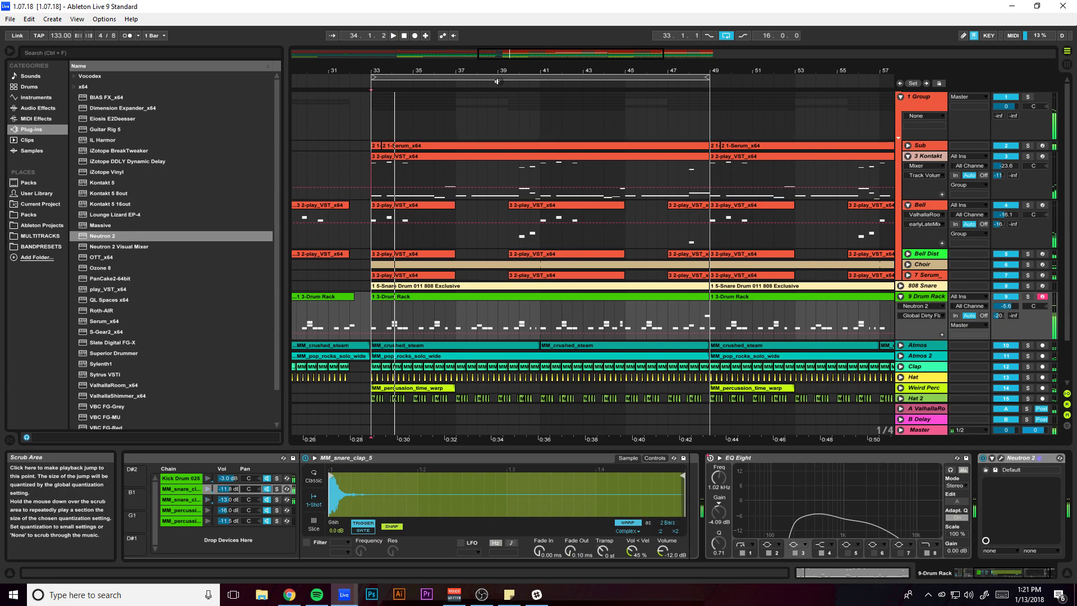
pyautogui.click(372, 112)
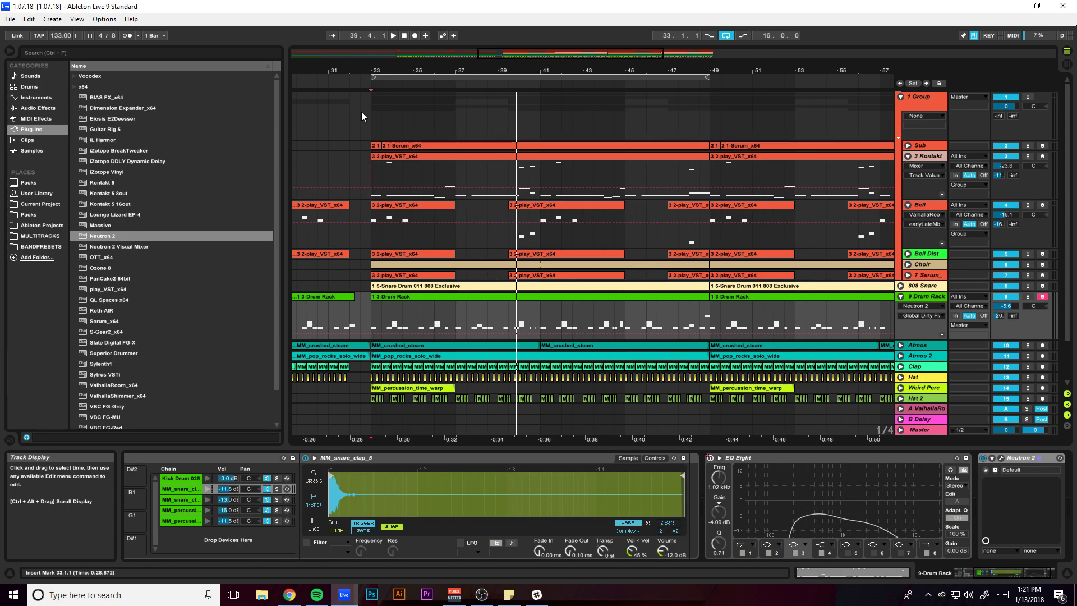
pyautogui.moveTo(508, 56)
pyautogui.mouseDown()
pyautogui.moveTo(508, 44)
pyautogui.moveTo(505, 70)
pyautogui.mouseUp()
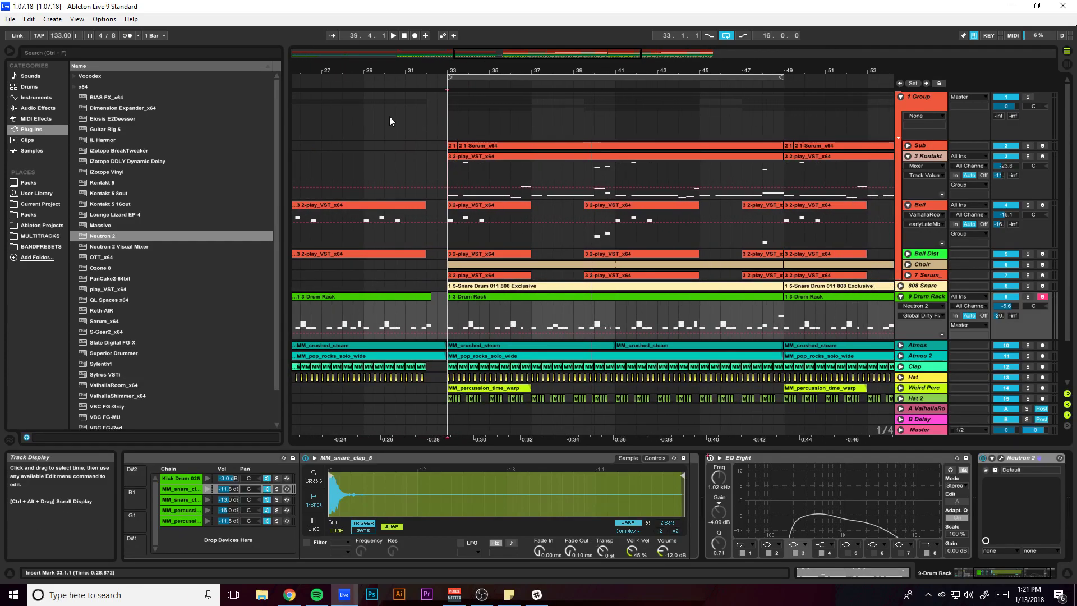
pyautogui.moveTo(513, 58); pyautogui.dragTo(522, 58)
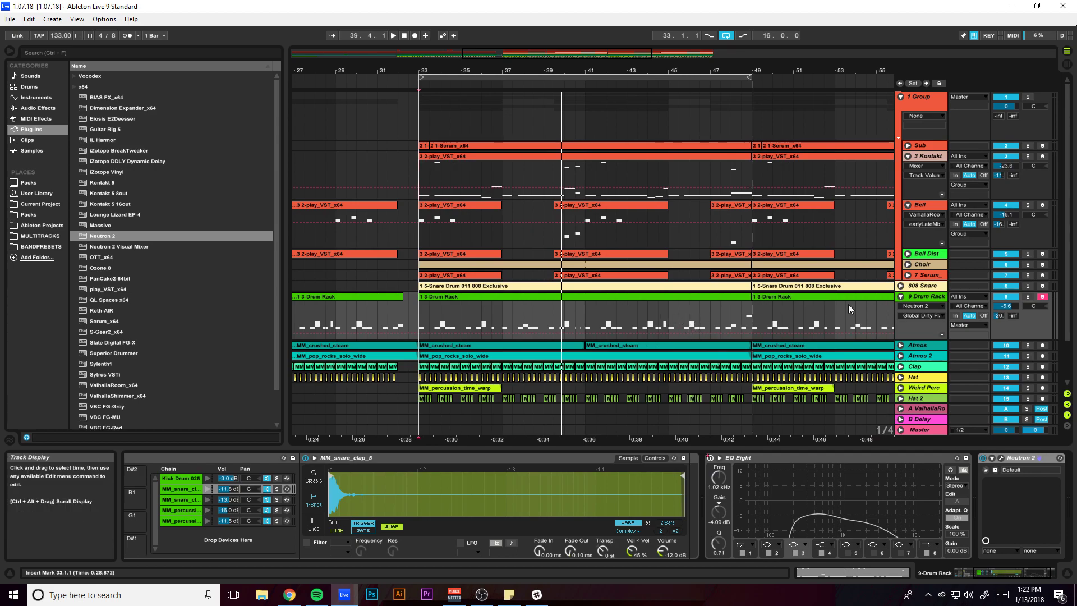
# - Fold the Drum Rack track and add a new audio track below Hat 2
pyautogui.click(900, 296)
pyautogui.hotkey('ctrl', 't')
pyautogui.click(900, 372)
# - Examine the ValhallaRoom reverb settings and the EQ Eight on return track A
pyautogui.click(928, 410)
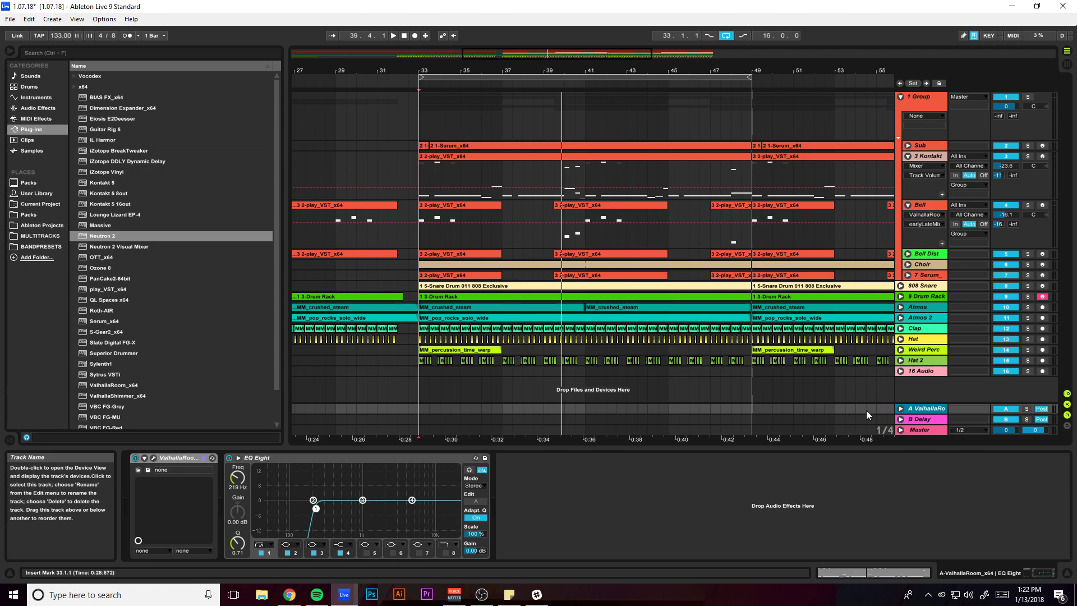
pyautogui.click(154, 457)
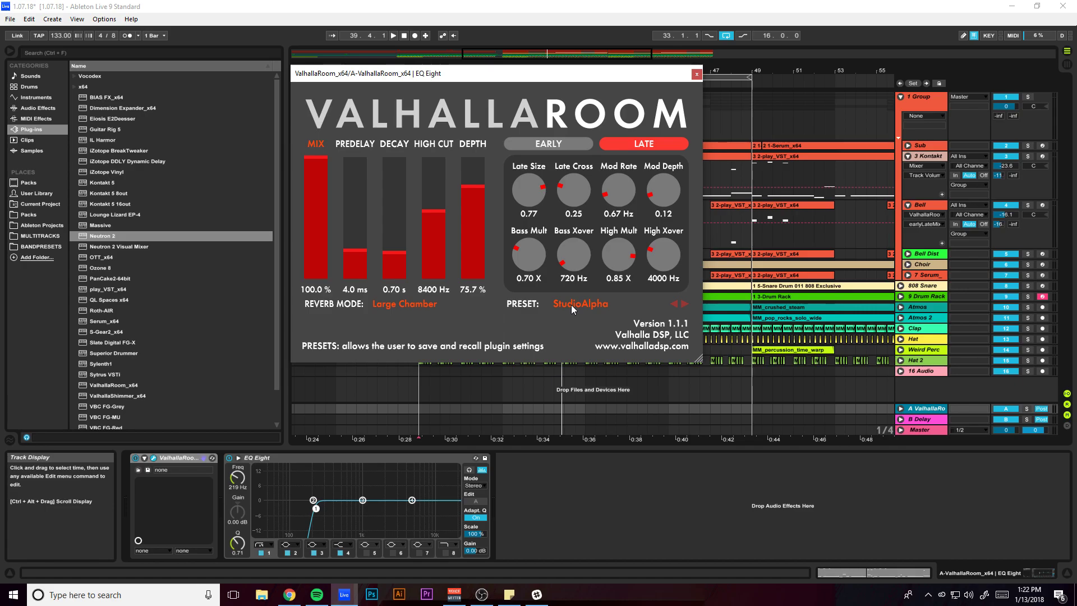
pyautogui.moveTo(653, 79); pyautogui.dragTo(574, 99)
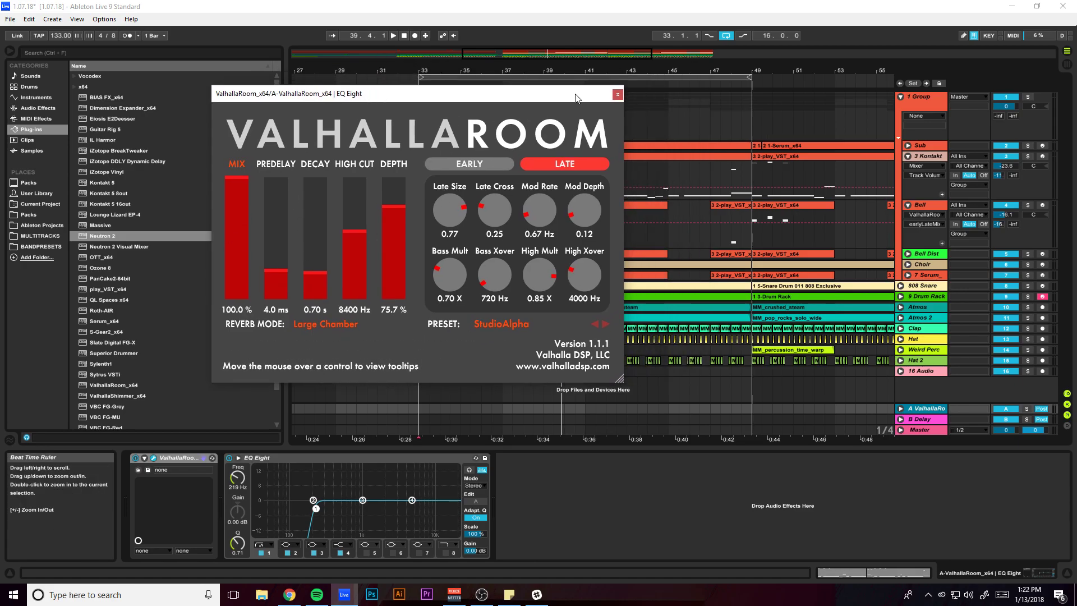
pyautogui.click(617, 94)
pyautogui.click(290, 468)
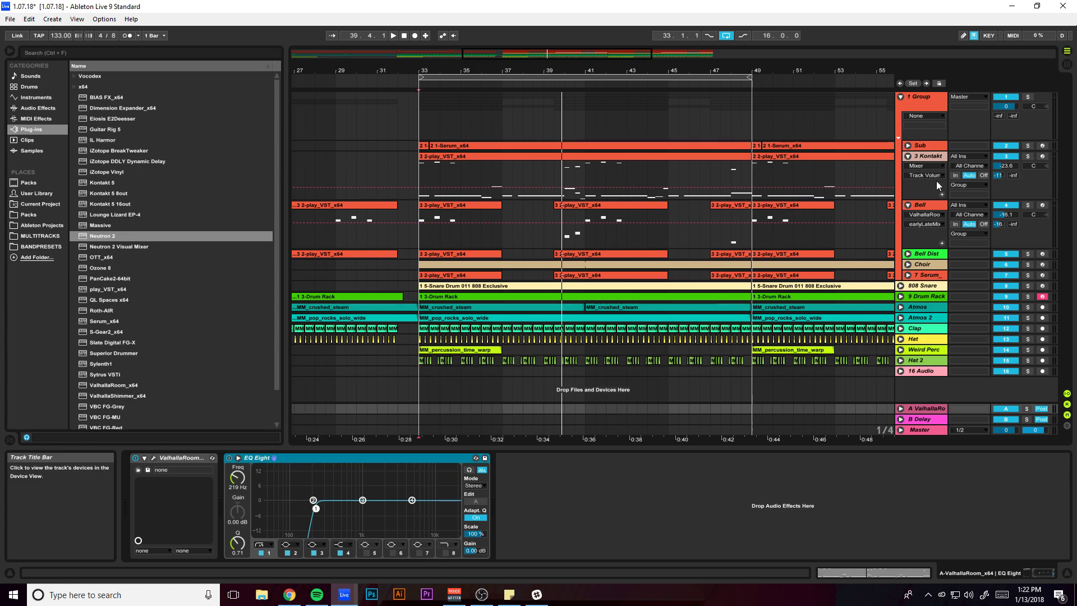
# - Unfold the Bell Dist, Choir, Sub and 7 Serum tracks inside the group to show their send levels
pyautogui.click(908, 253)
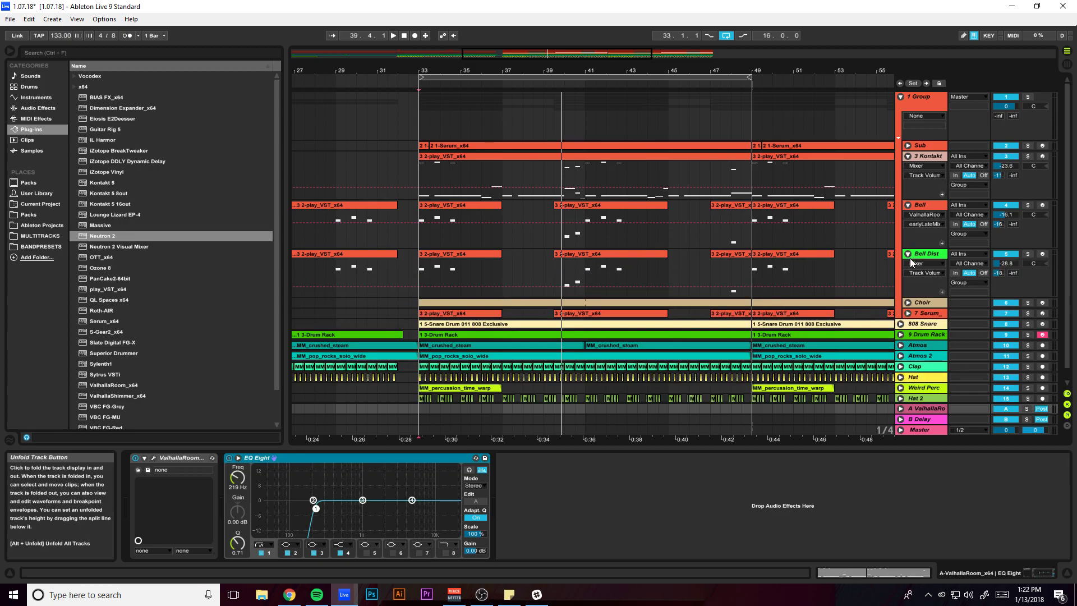
pyautogui.click(908, 302)
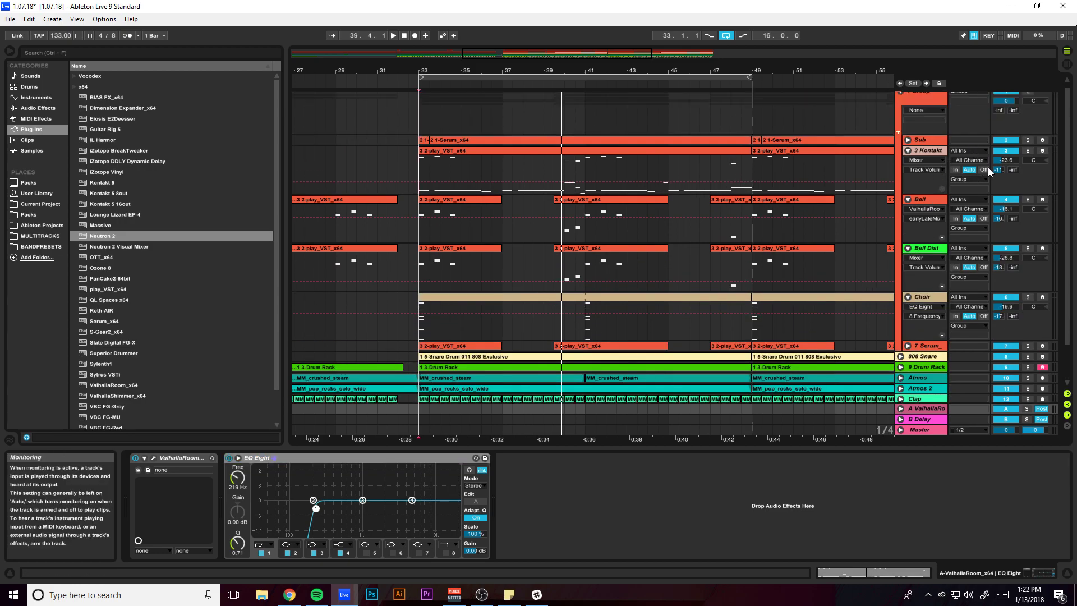
pyautogui.click(908, 140)
pyautogui.scroll(-5, 863, 240)
pyautogui.click(904, 291)
# - Raise the 7 Serum track's send to return A to about -22 dB, soloing it during playback and unsoloing it again
pyautogui.click(1027, 263)
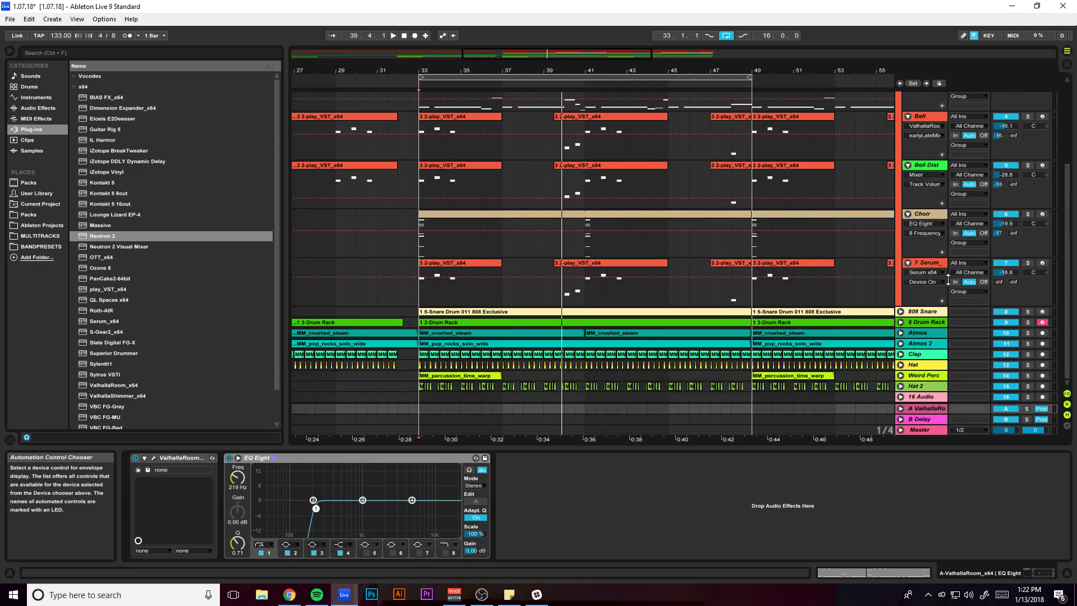
pyautogui.press('space')
pyautogui.moveTo(998, 281); pyautogui.dragTo(997, 258)
pyautogui.click(1028, 263)
# - Unfold the 808 Snare, Drum Rack, Atmos and Atmos 2 tracks to check their send levels
pyautogui.click(900, 311)
pyautogui.click(900, 322)
pyautogui.scroll(-2, 971, 303)
pyautogui.click(900, 321)
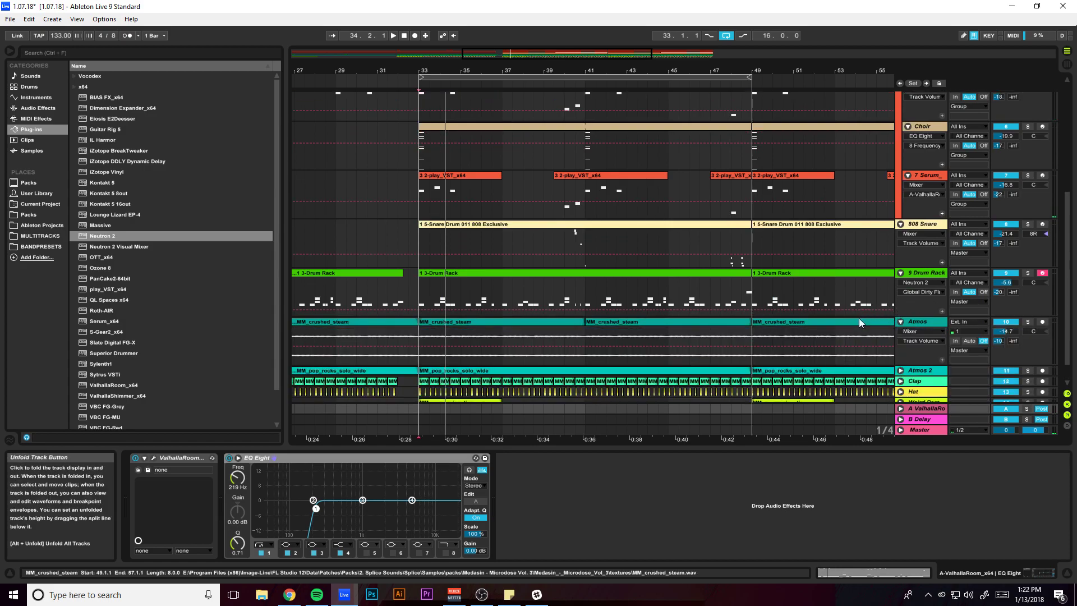
pyautogui.click(900, 370)
pyautogui.scroll(-2, 877, 324)
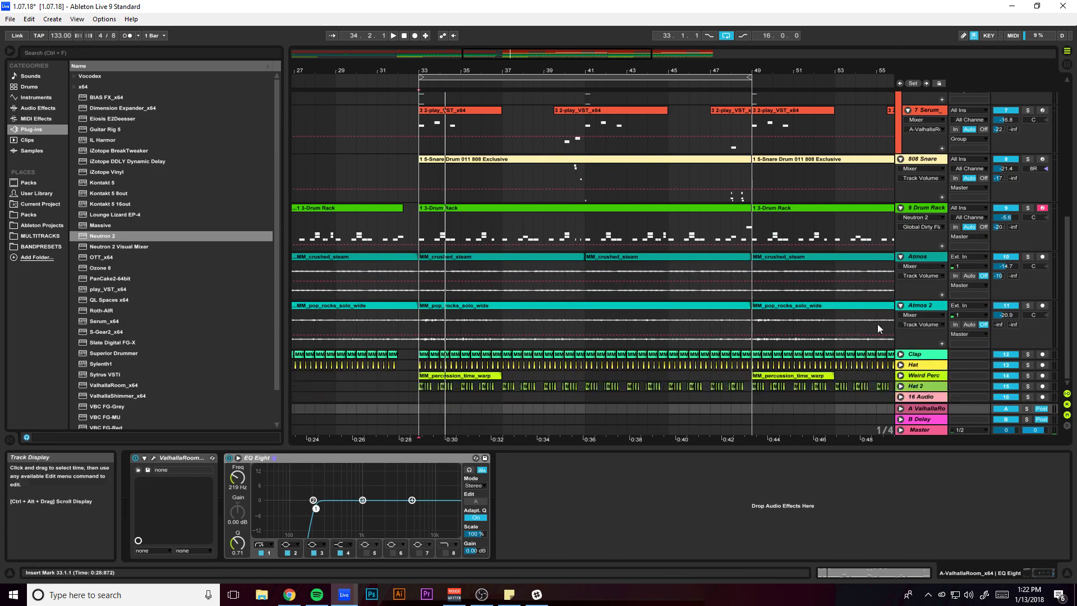
# - Unfold the Clap, Hat, Weird Perc and Hat 2 tracks to check their send levels
pyautogui.click(901, 354)
pyautogui.scroll(-2, 900, 356)
pyautogui.click(900, 358)
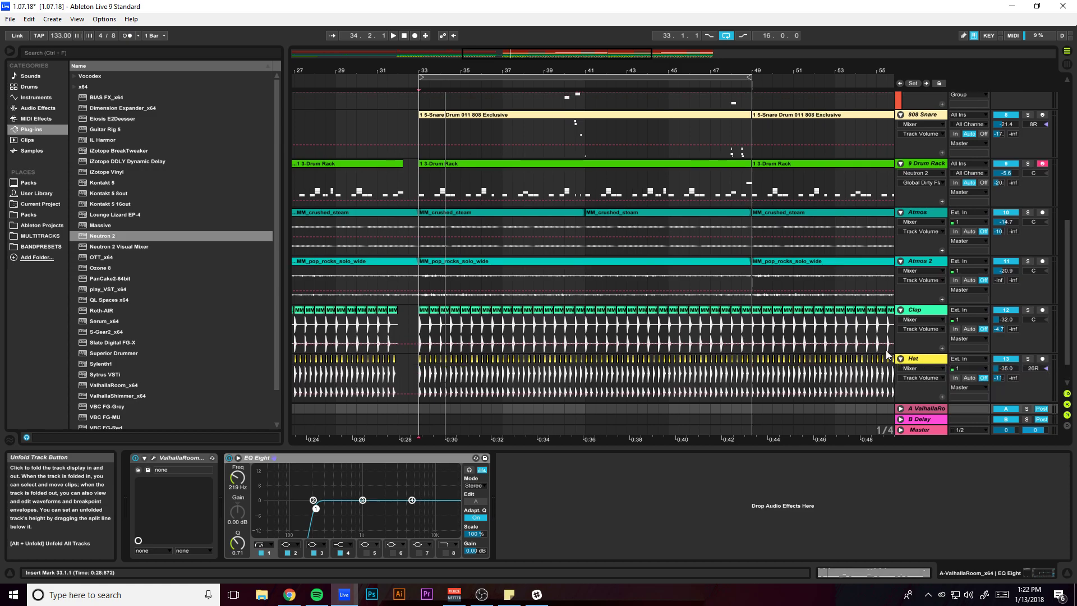
pyautogui.scroll(-2, 892, 359)
pyautogui.click(901, 368)
pyautogui.scroll(-2, 886, 353)
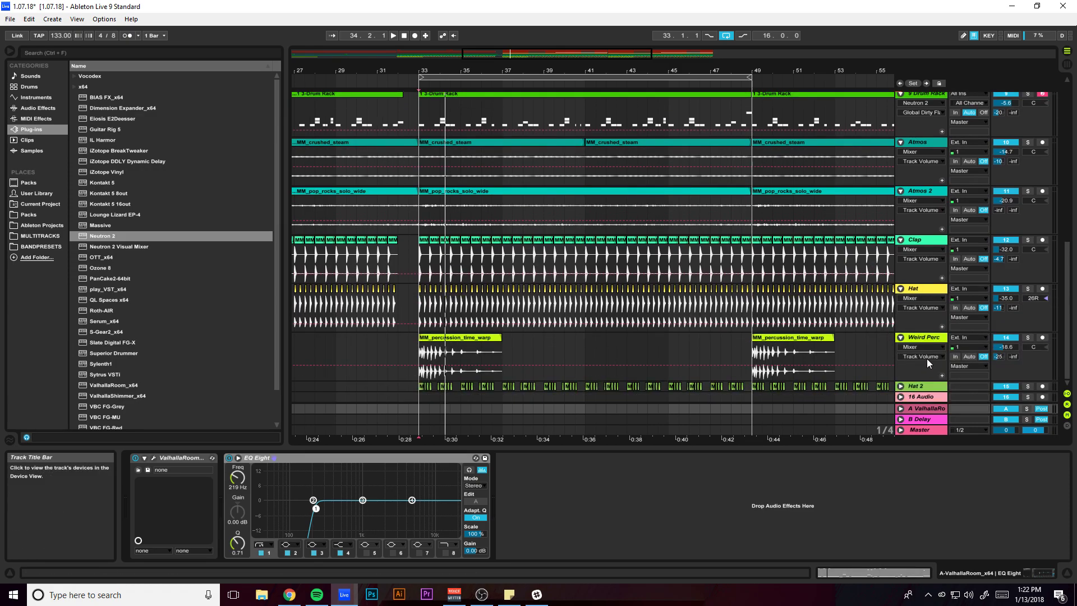
pyautogui.click(900, 386)
pyautogui.scroll(-2, 875, 358)
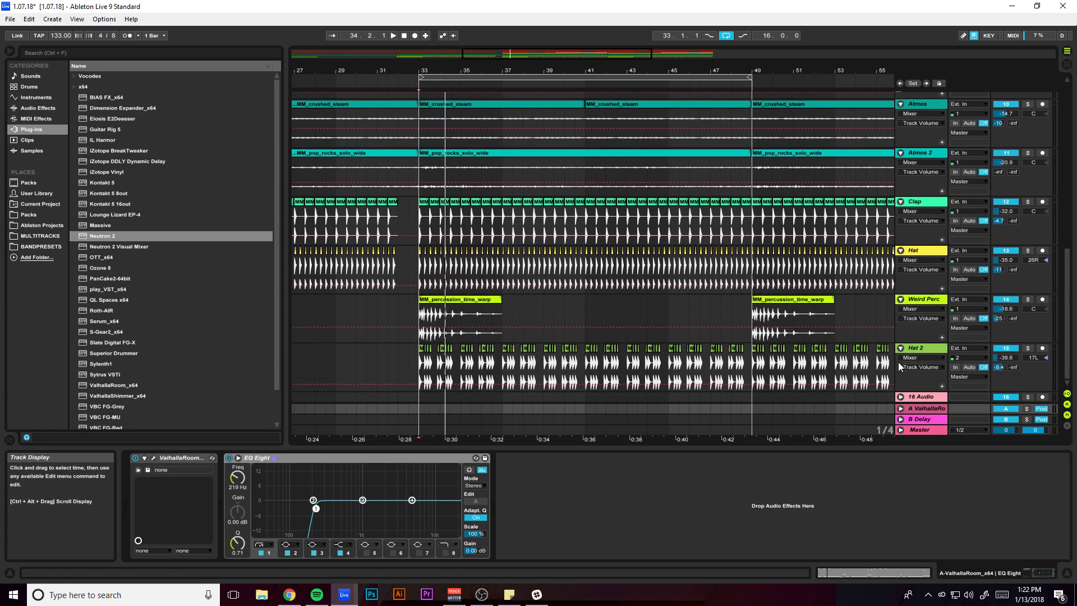
# - Fold all tracks, collapse the group and save the Live set
pyautogui.moveTo(600, 53); pyautogui.dragTo(672, 188)
pyautogui.hotkey('alt', 'u')
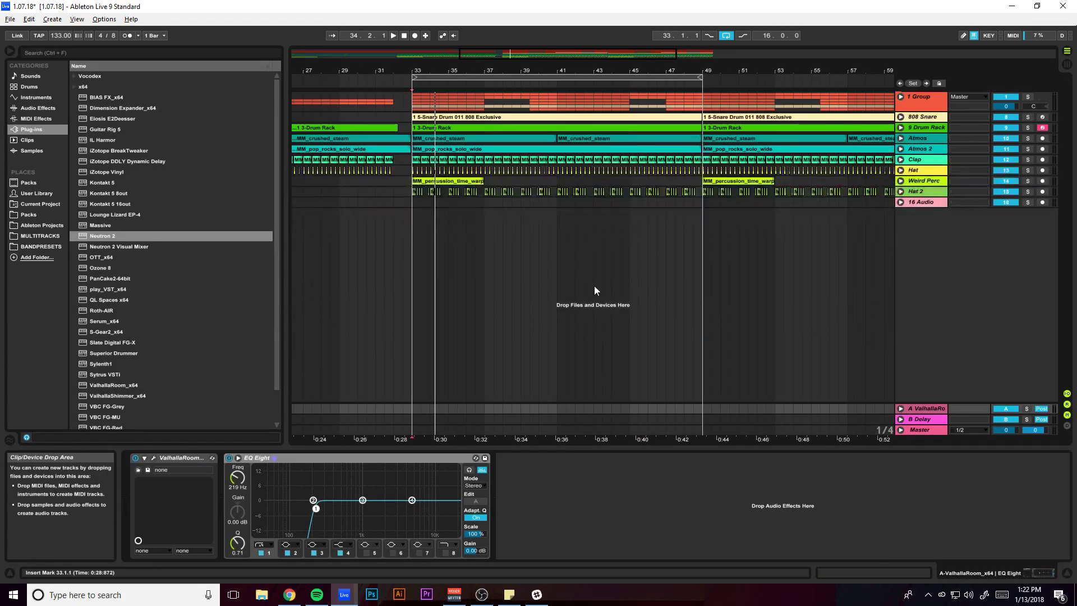
pyautogui.hotkey('ctrl', 's')
# - Solo return track A and play the loop to hear only the ValhallaRoom reverb
pyautogui.click(1027, 409)
pyautogui.press('space')
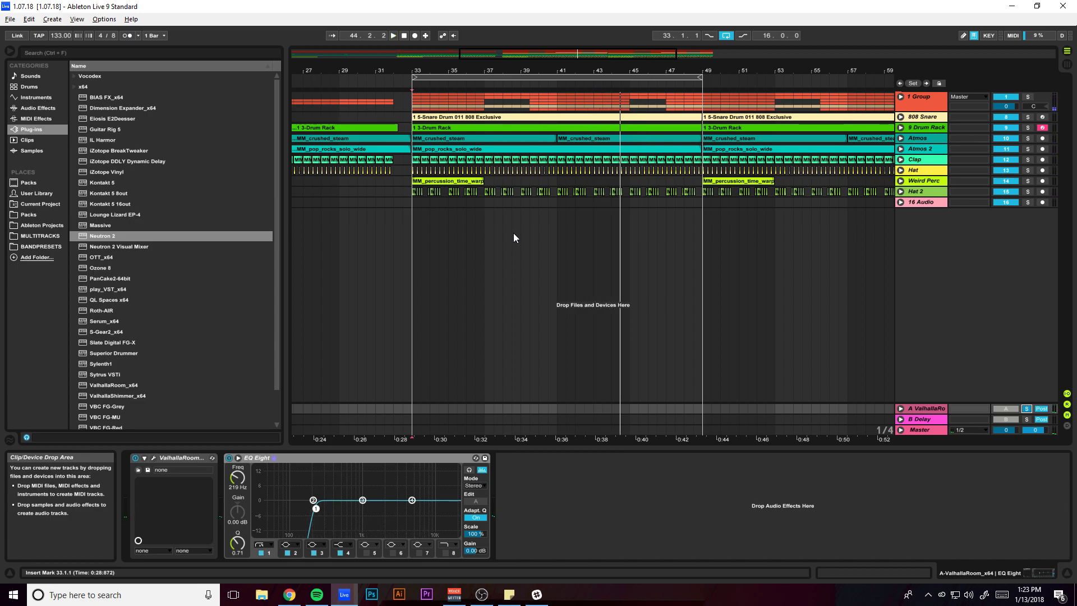
pyautogui.hotkey('ctrl', 'shift', 's')
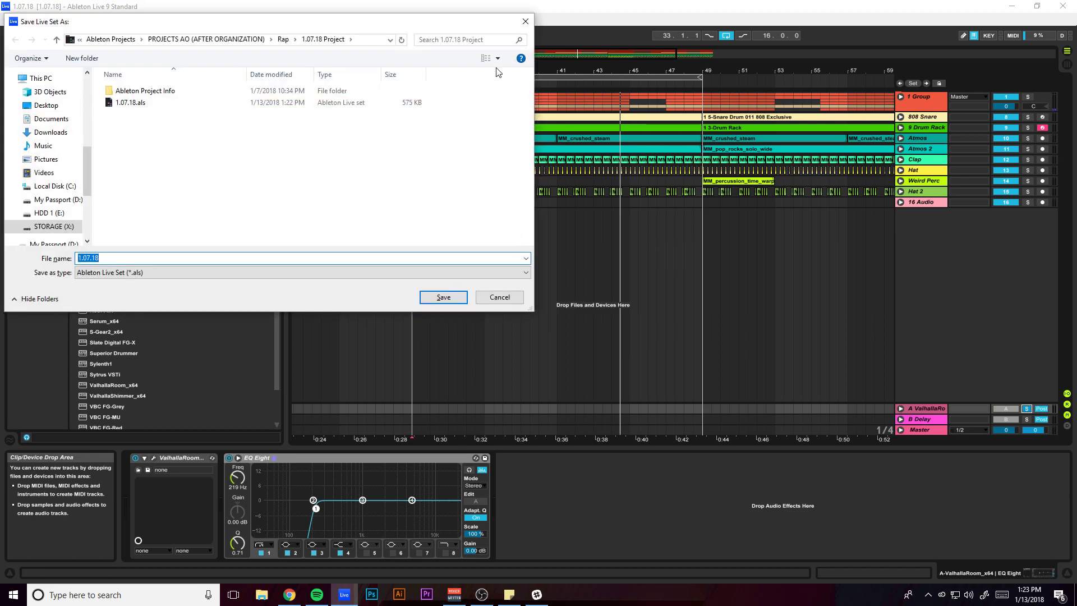
pyautogui.click(532, 21)
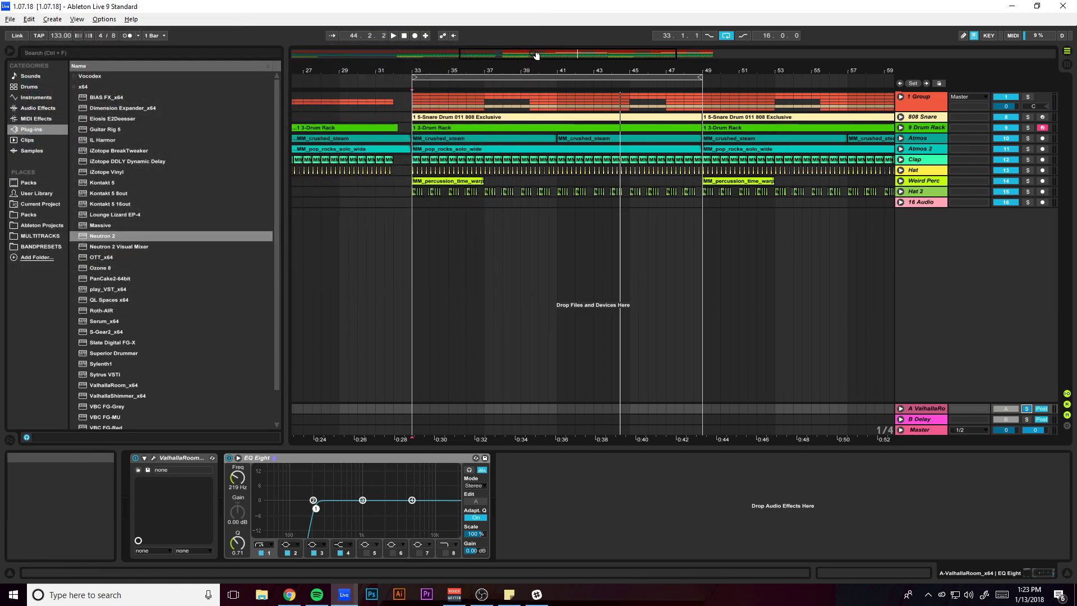
# - Unfold and solo the Clap track, and play the loop to hear the clap with its reverb
pyautogui.press('-')
pyautogui.press('-')
pyautogui.press('+')
pyautogui.press('+')
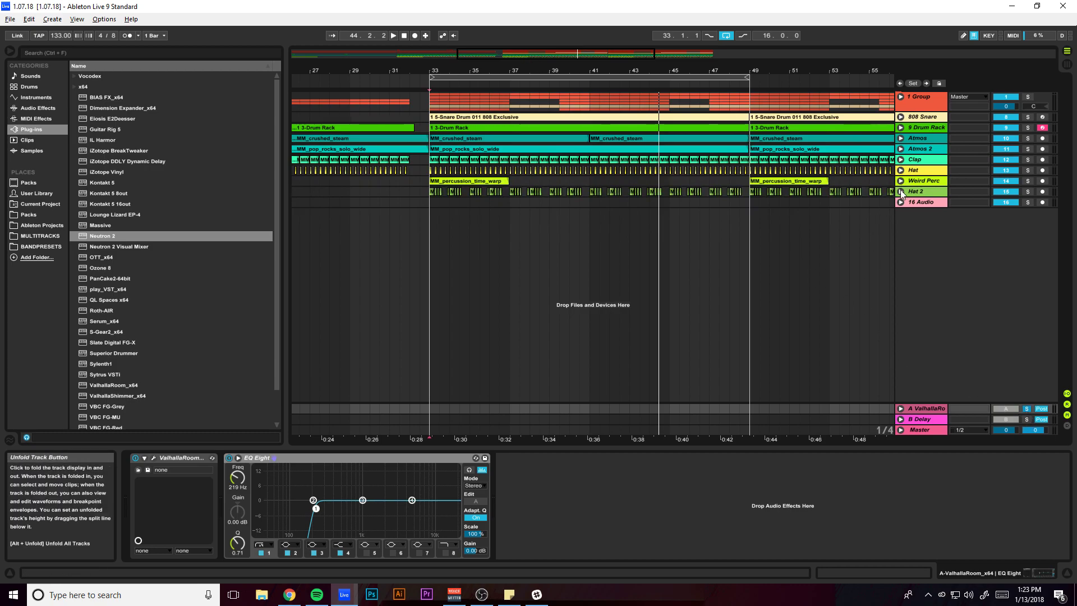
pyautogui.click(900, 159)
pyautogui.click(1027, 159)
pyautogui.press('space')
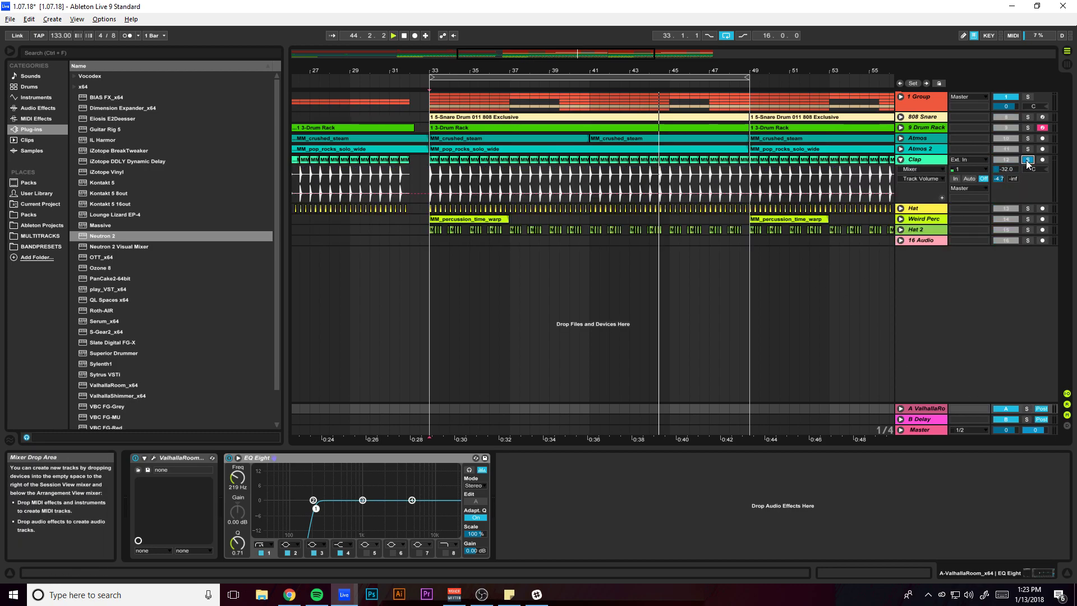
# - Listen to return track A on its own by soloing it, and to the full mix with the solo off
pyautogui.click(1027, 408)
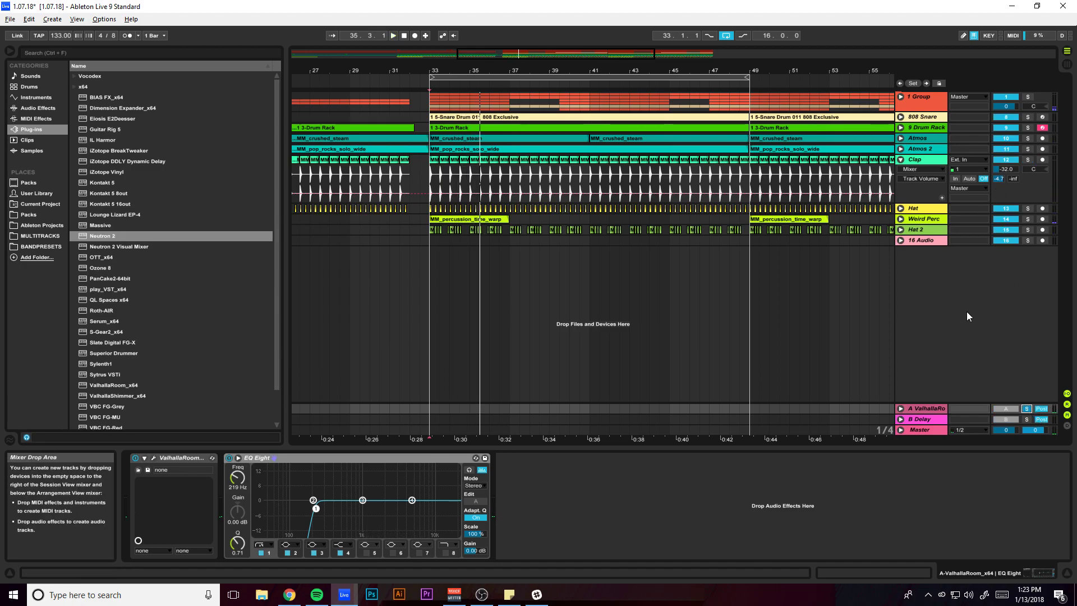
pyautogui.press('space')
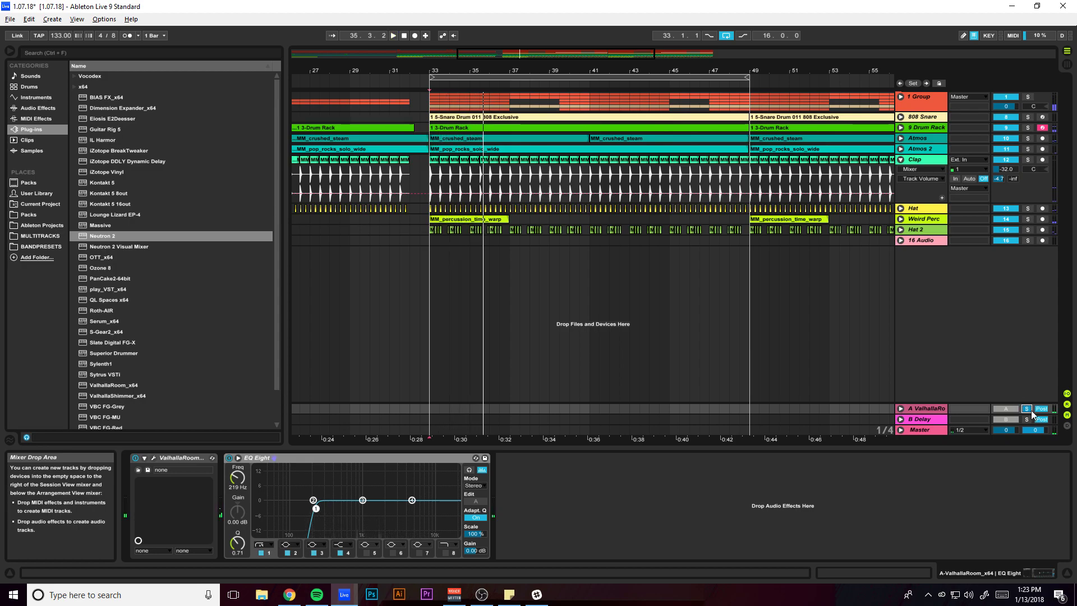
pyautogui.press('space')
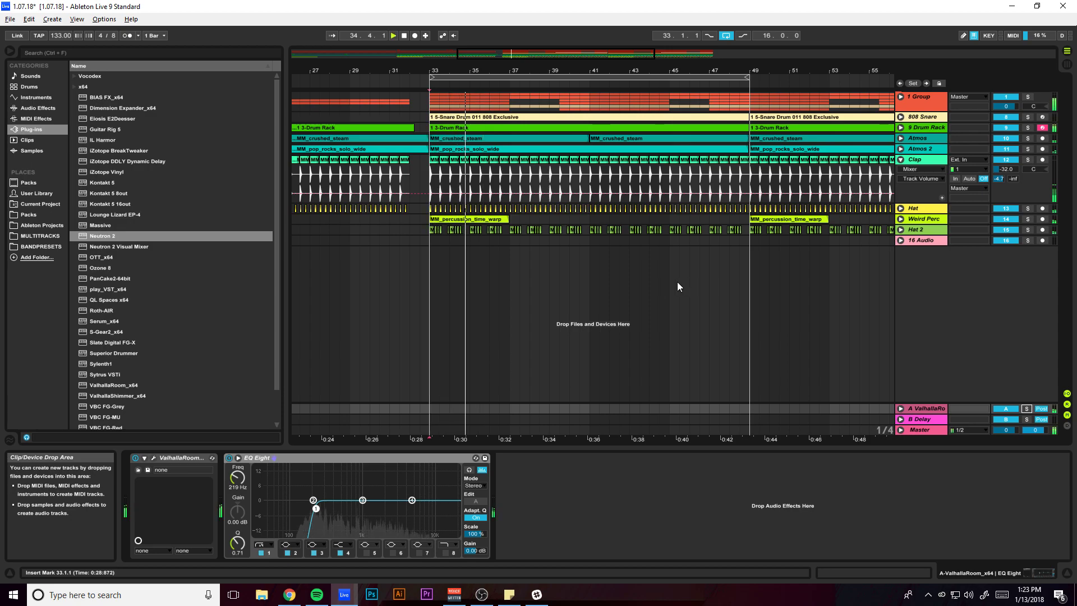
pyautogui.press('space')
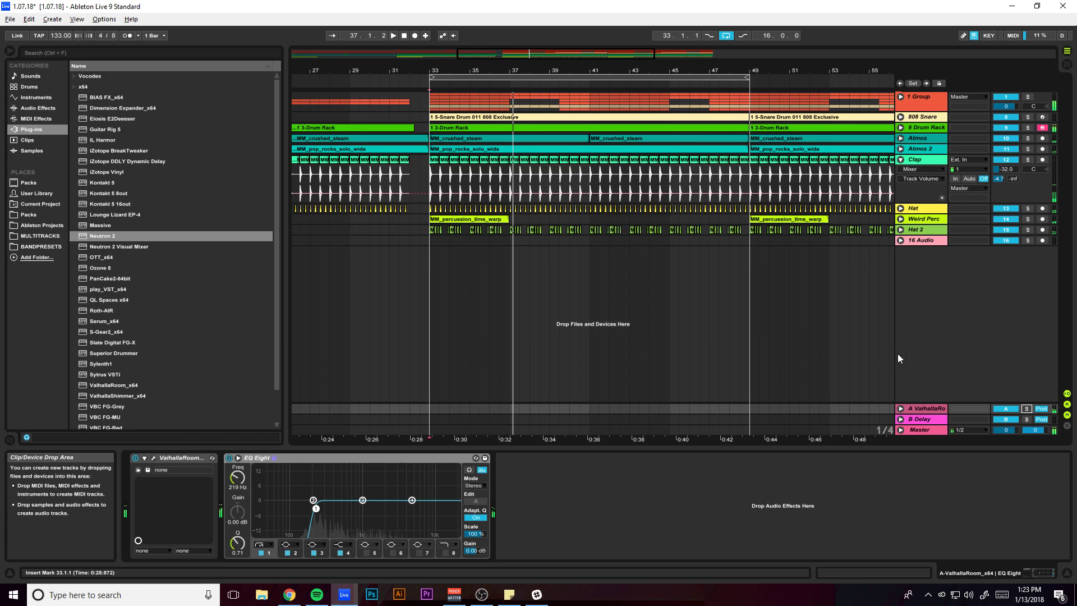
# - Compare the full mix in playback with return track A switched off and switched back on
pyautogui.click(1005, 409)
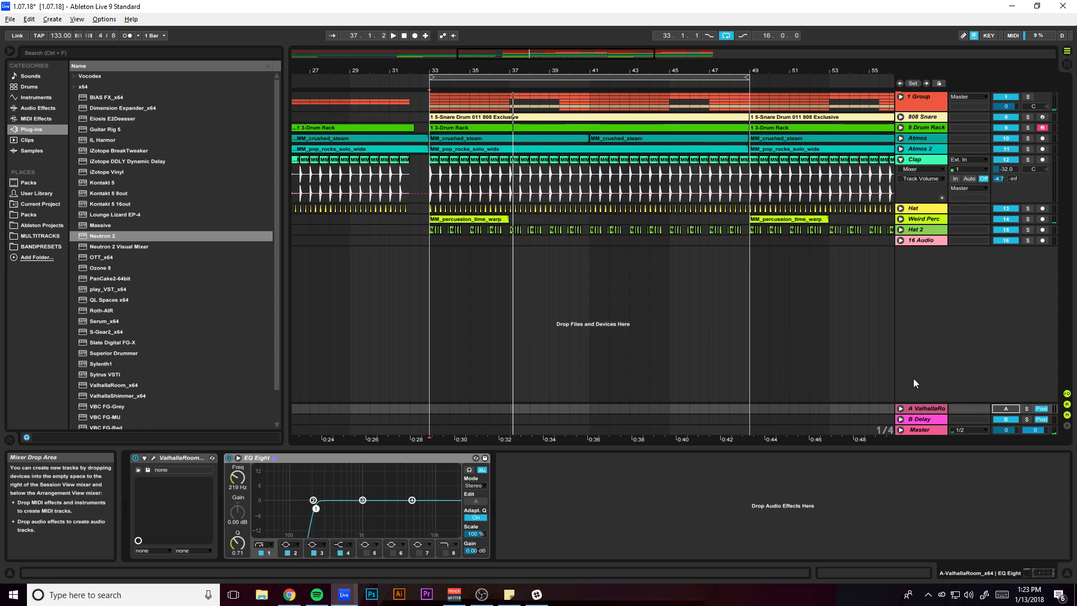
pyautogui.press('space')
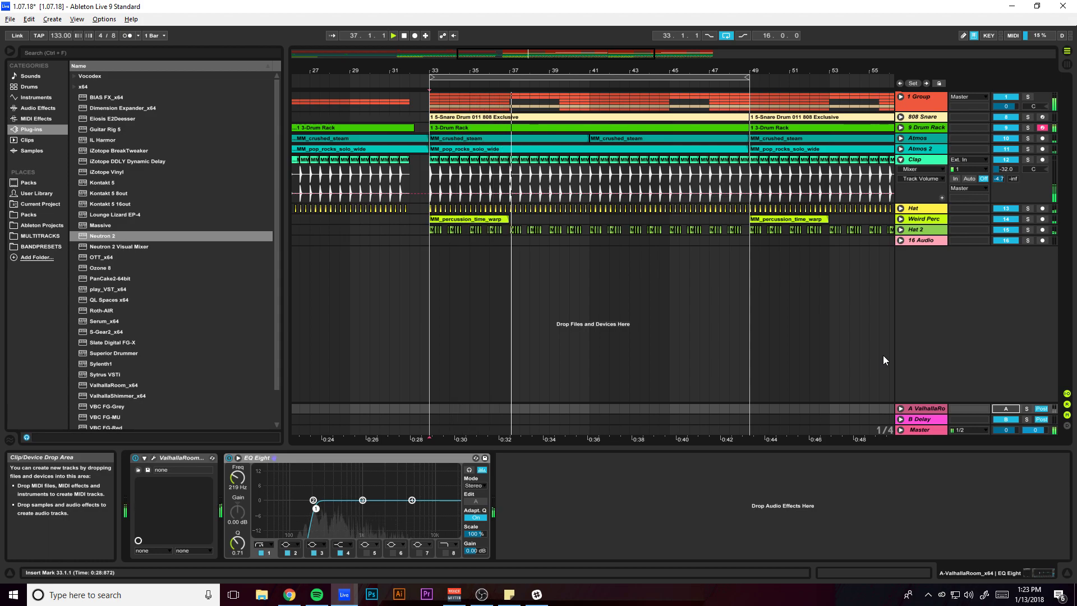
pyautogui.press('space')
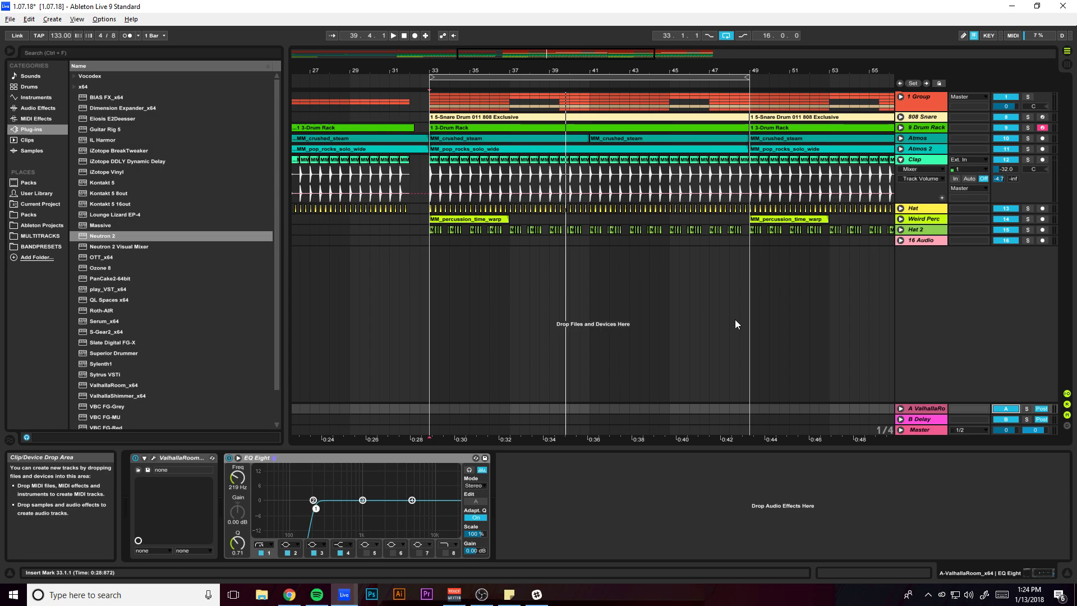
pyautogui.press('space')
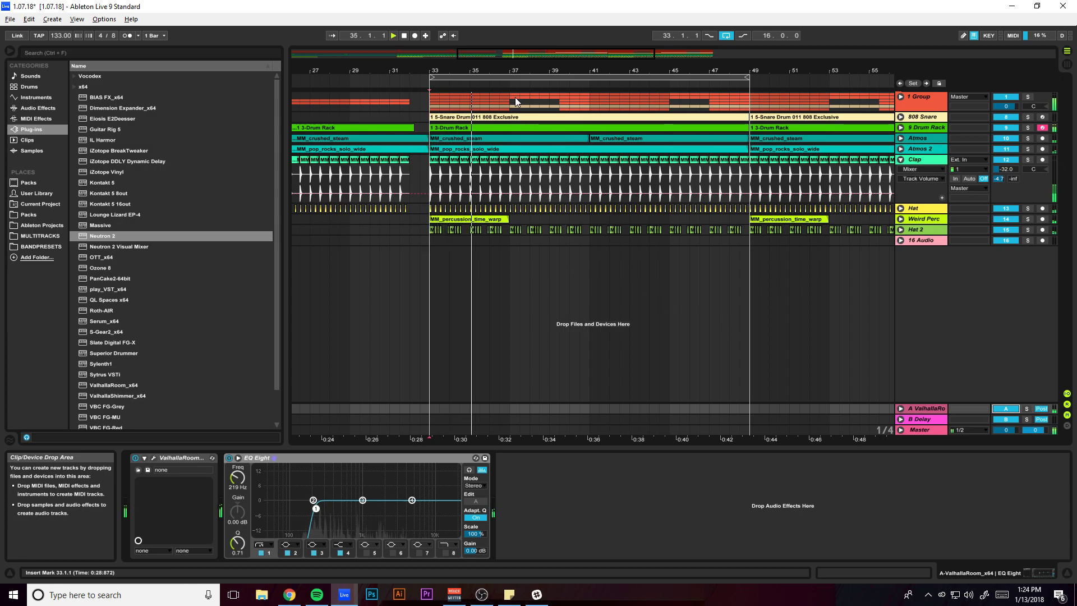
# - Expand the group, solo the Bell track and play it from bar 33
pyautogui.moveTo(526, 71); pyautogui.dragTo(526, 76)
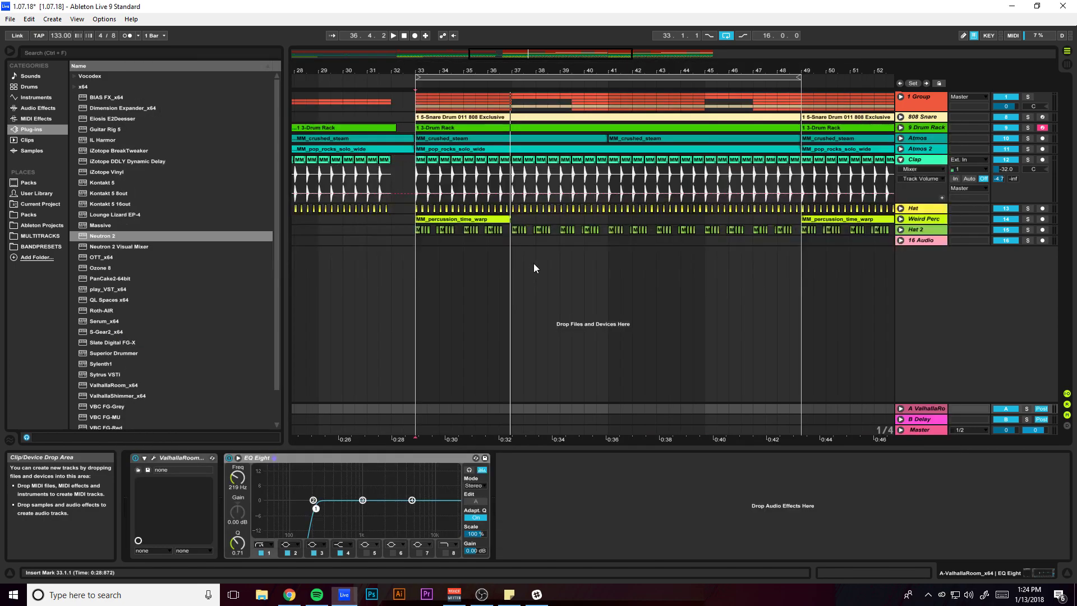
pyautogui.moveTo(505, 71); pyautogui.dragTo(507, 79)
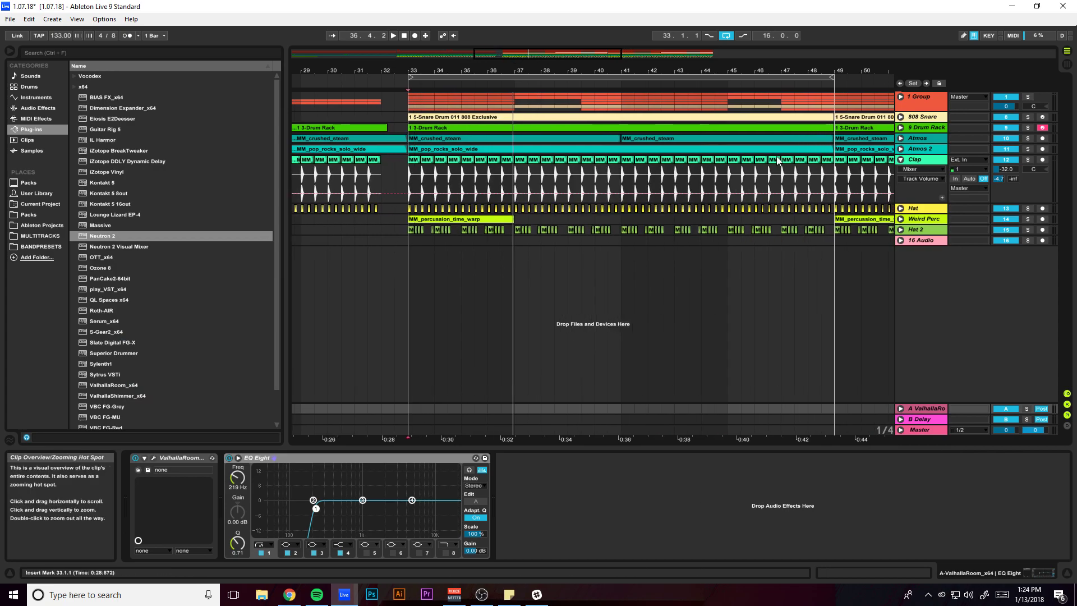
pyautogui.moveTo(603, 73); pyautogui.dragTo(496, 121)
pyautogui.click(900, 97)
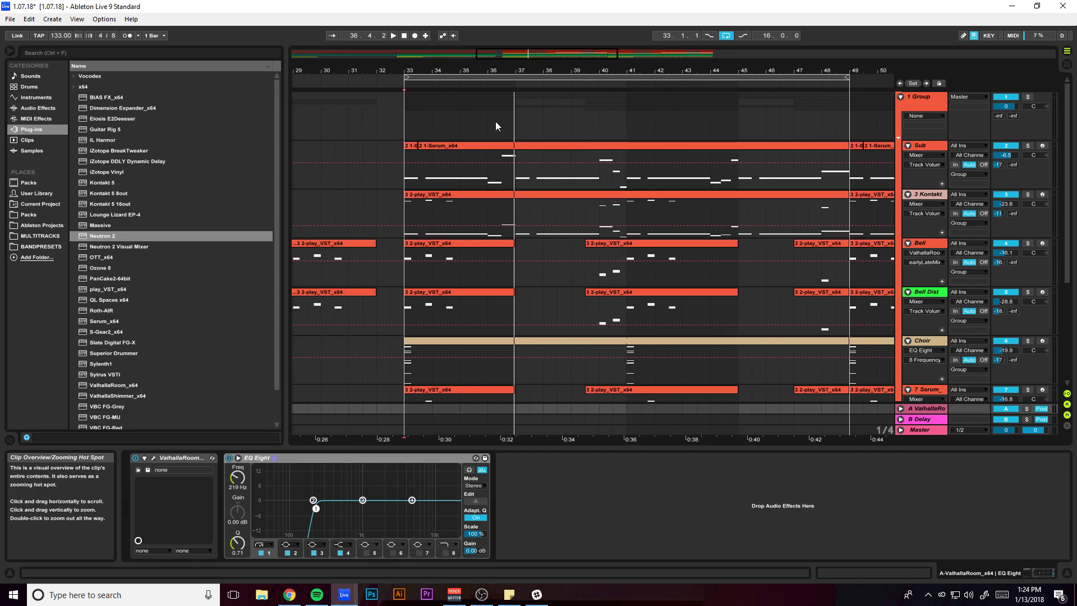
pyautogui.click(408, 269)
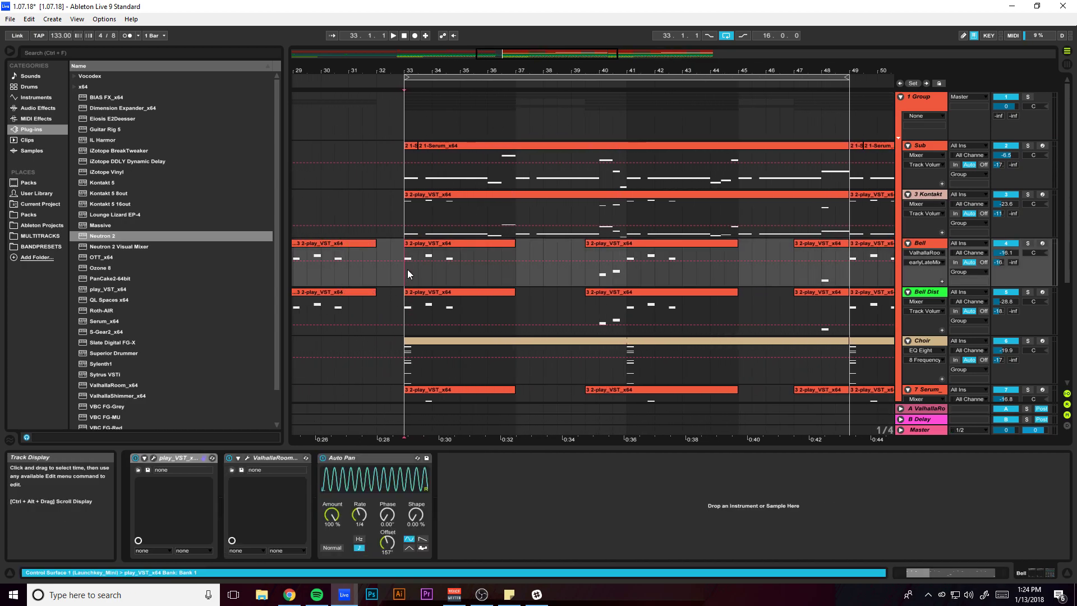
pyautogui.click(1028, 243)
pyautogui.press('space')
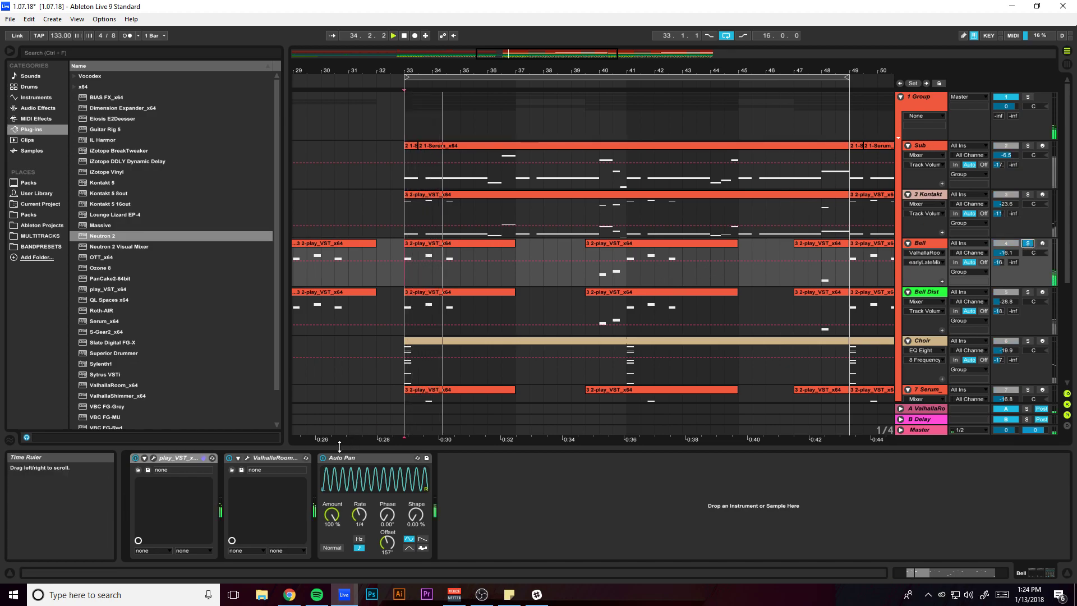
# - Switch off the Auto Pan on the Bell track and open the track's ValhallaRoom reverb
pyautogui.click(323, 457)
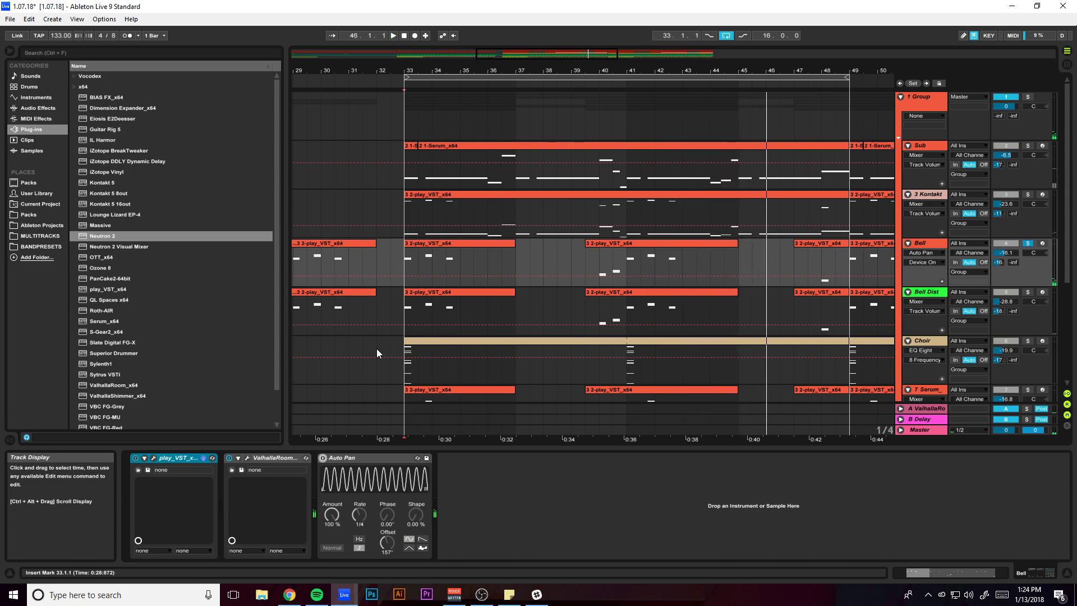
pyautogui.press('-')
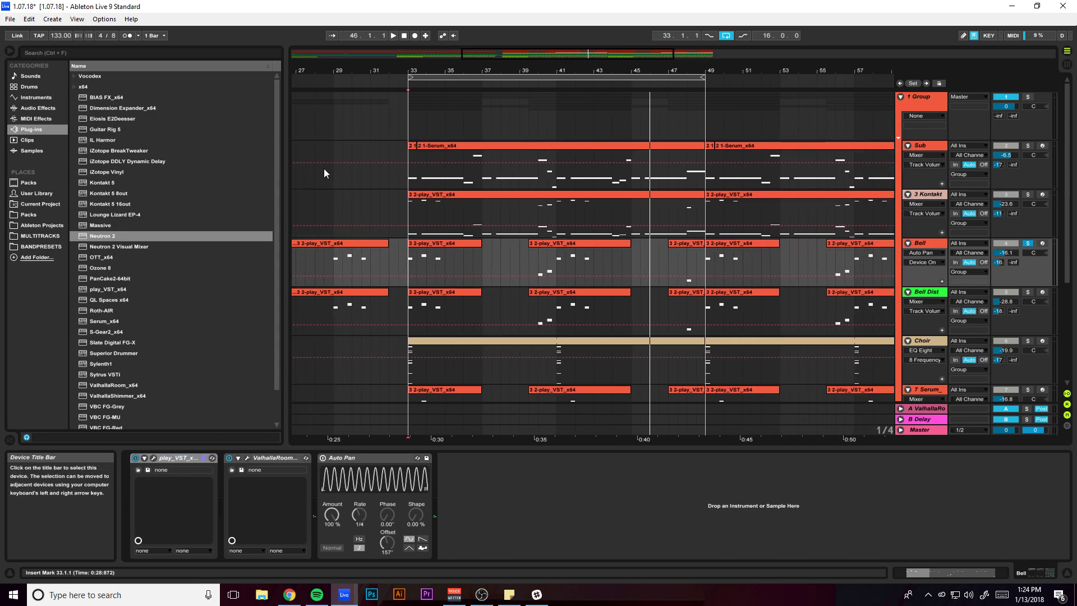
pyautogui.press('+')
pyautogui.moveTo(535, 54); pyautogui.dragTo(538, 54)
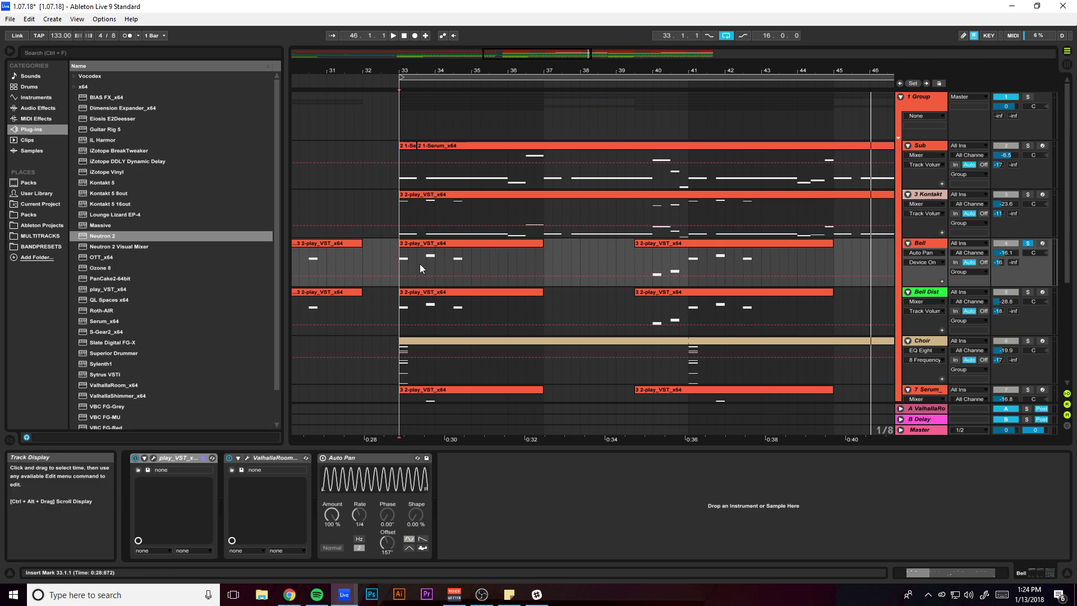
pyautogui.click(247, 458)
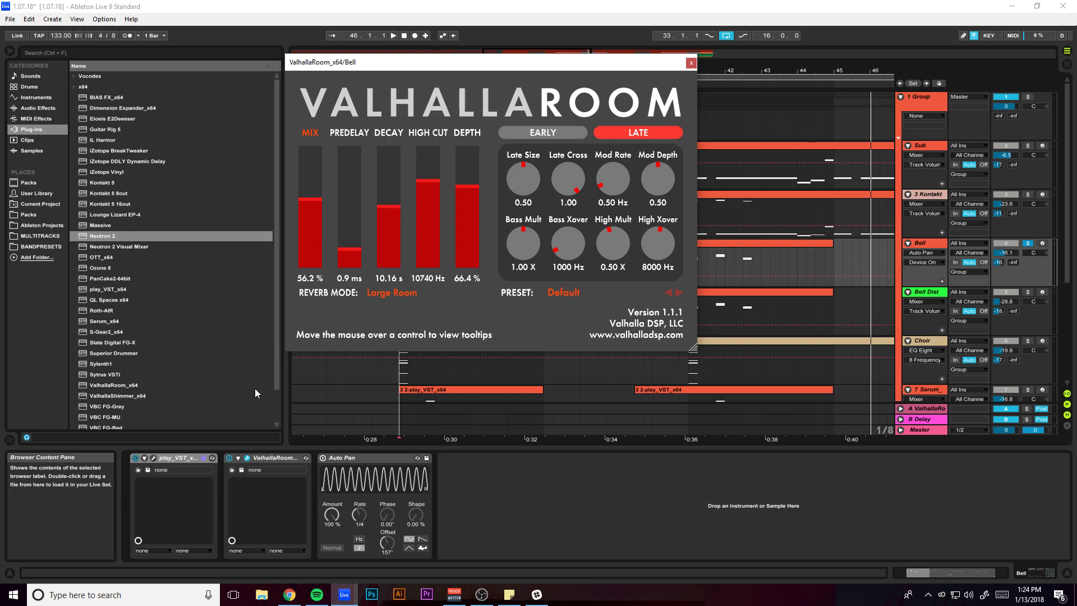
pyautogui.moveTo(379, 70); pyautogui.dragTo(417, 86)
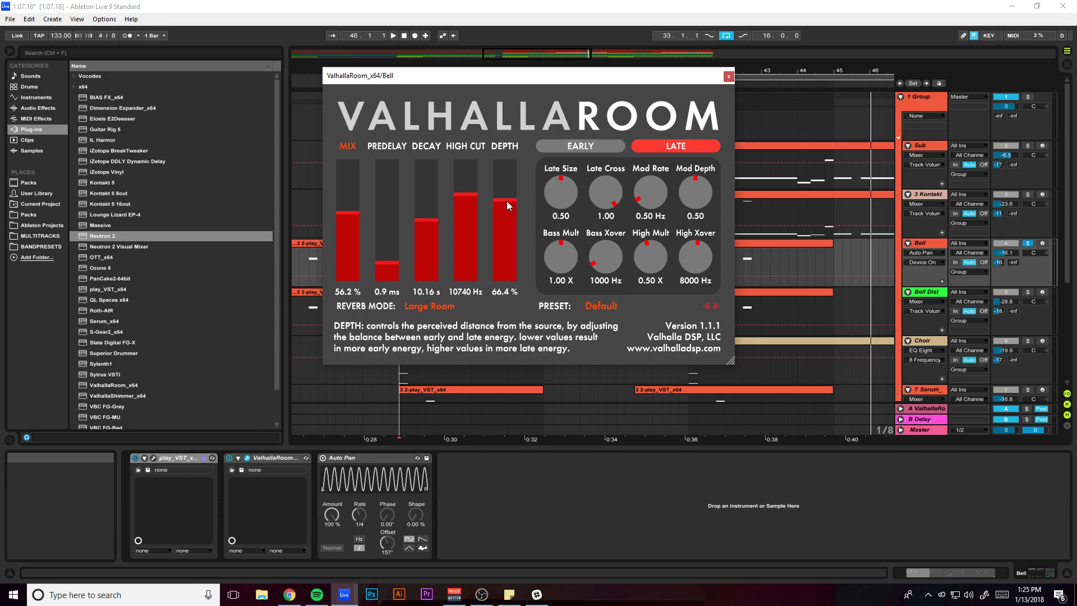
# - Audition the Bell's ValhallaRoom with Depth lowered to 7.4 %, set Depth to 66.8 %, and close the plug-in
pyautogui.moveTo(510, 215); pyautogui.dragTo(517, 274)
pyautogui.press('space')
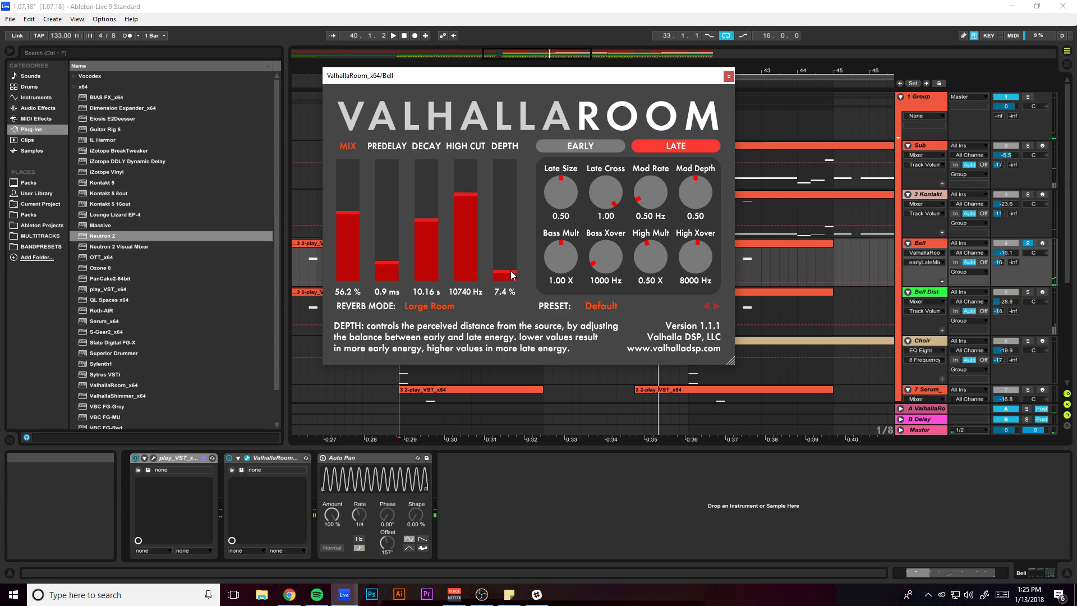
pyautogui.moveTo(512, 275); pyautogui.dragTo(508, 218)
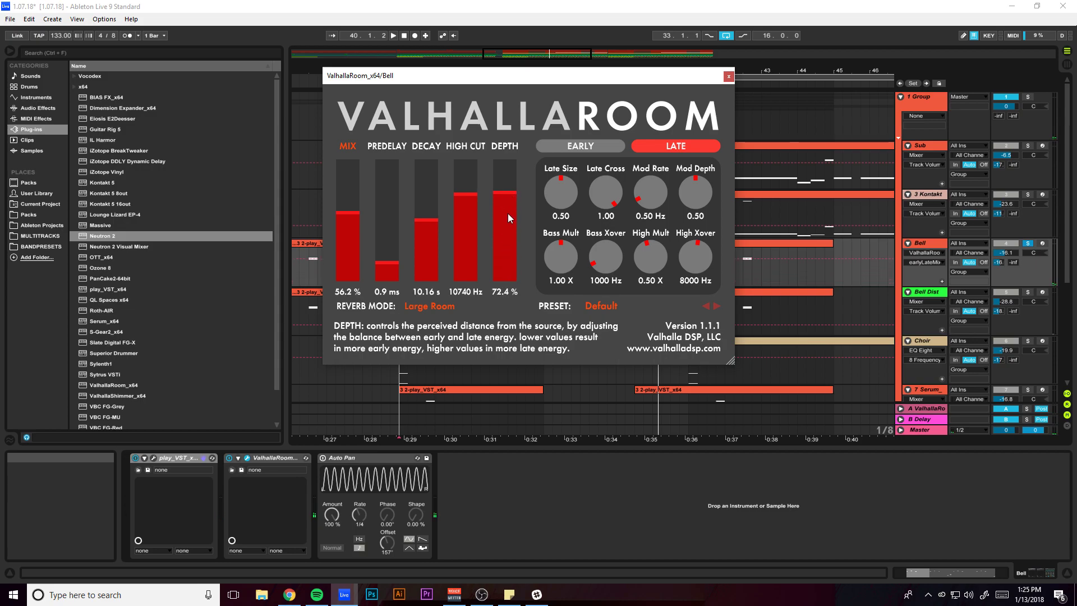
pyautogui.click(508, 214)
pyautogui.moveTo(506, 196); pyautogui.dragTo(507, 201)
pyautogui.press('space')
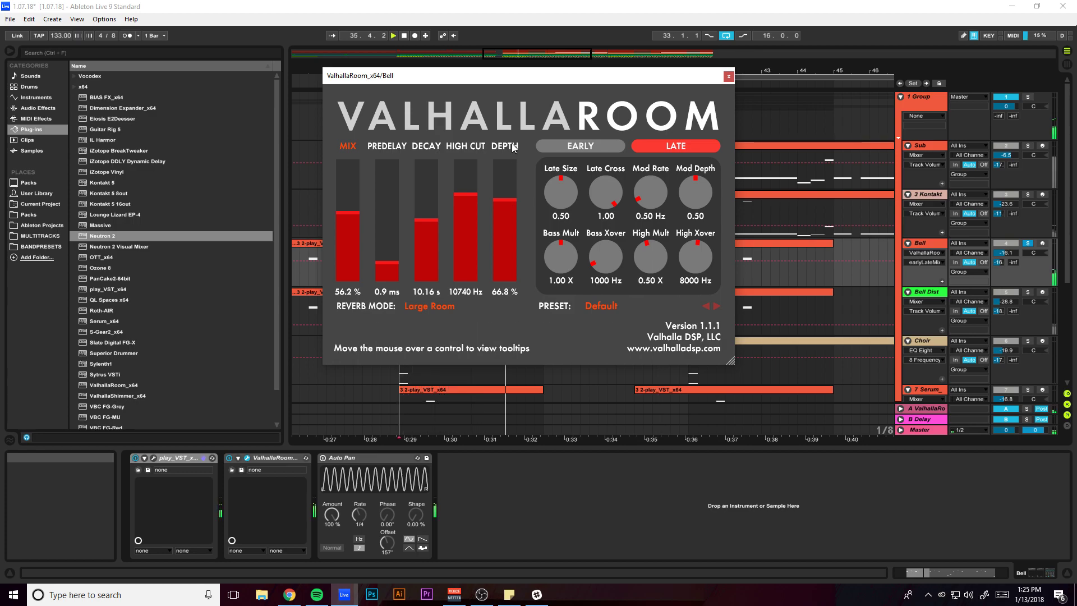
pyautogui.moveTo(476, 80); pyautogui.dragTo(501, 105)
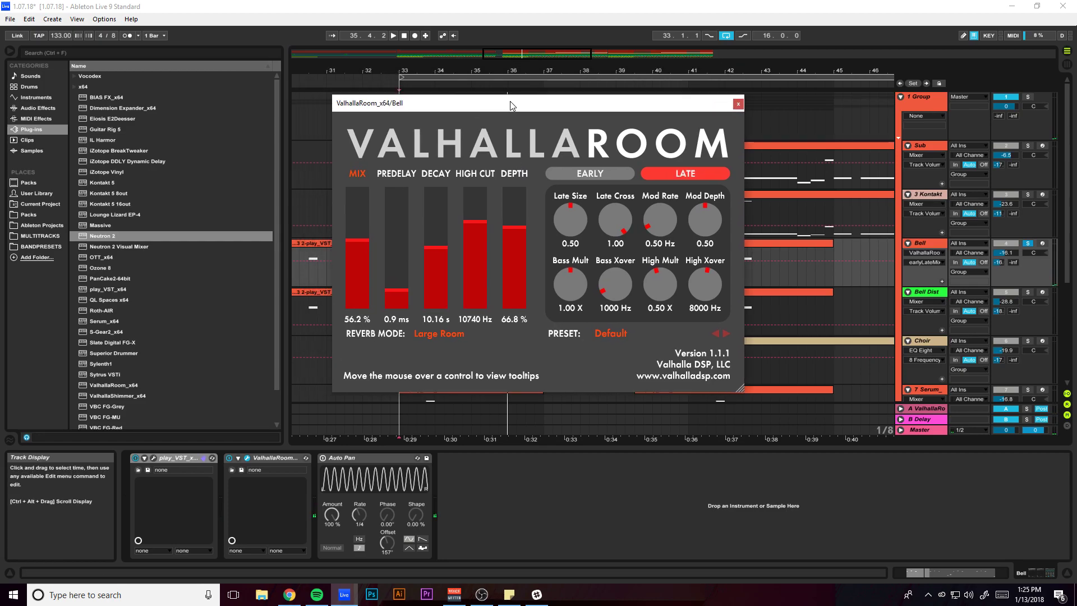
pyautogui.click(737, 105)
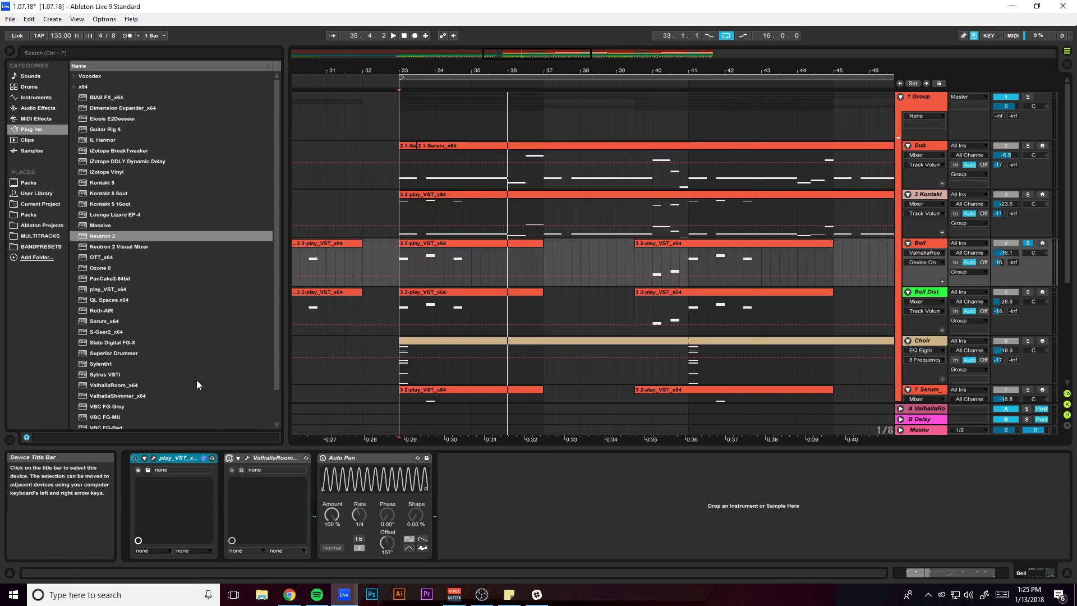
# - Insert the stock Reverb before the Auto Pan on the Bell track, with decay time 9.38 s and size 417.25
pyautogui.click(38, 107)
pyautogui.moveTo(100, 342); pyautogui.dragTo(370, 483)
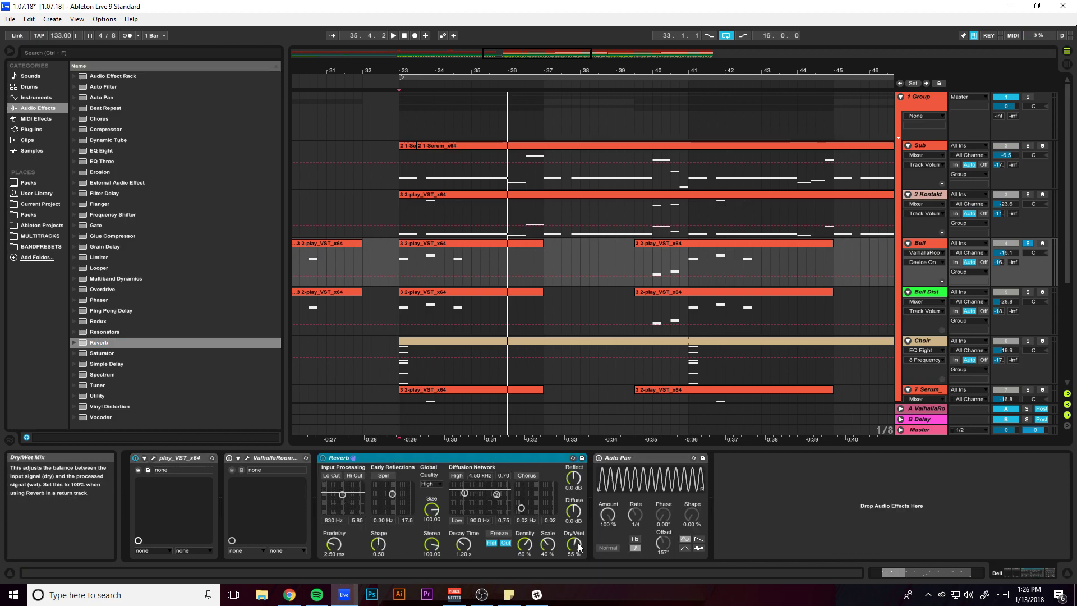
pyautogui.moveTo(463, 544); pyautogui.dragTo(463, 522)
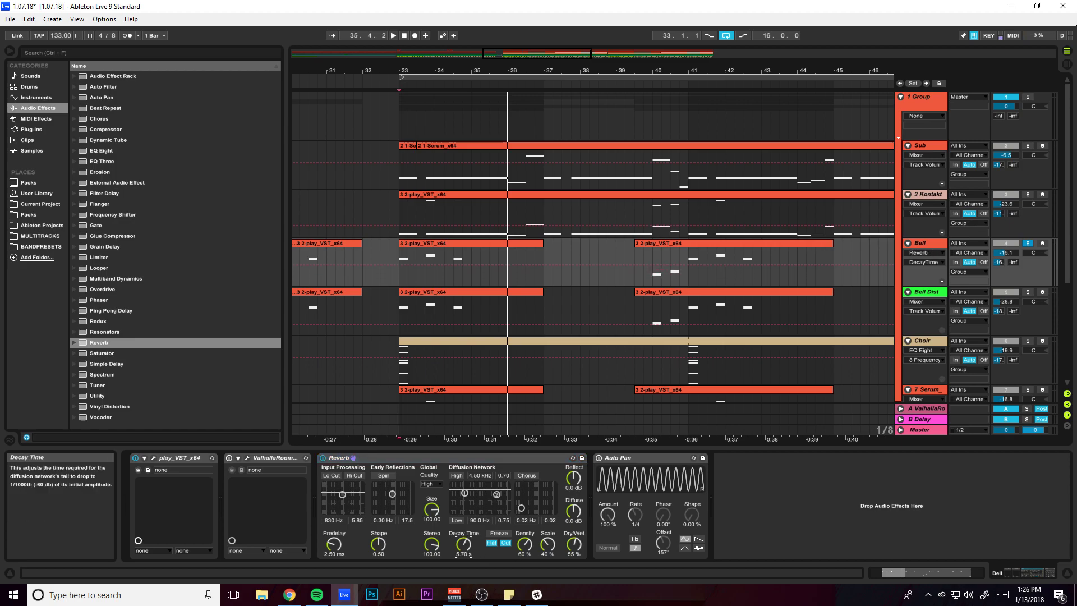
pyautogui.click(427, 515)
pyautogui.moveTo(432, 510); pyautogui.dragTo(432, 519)
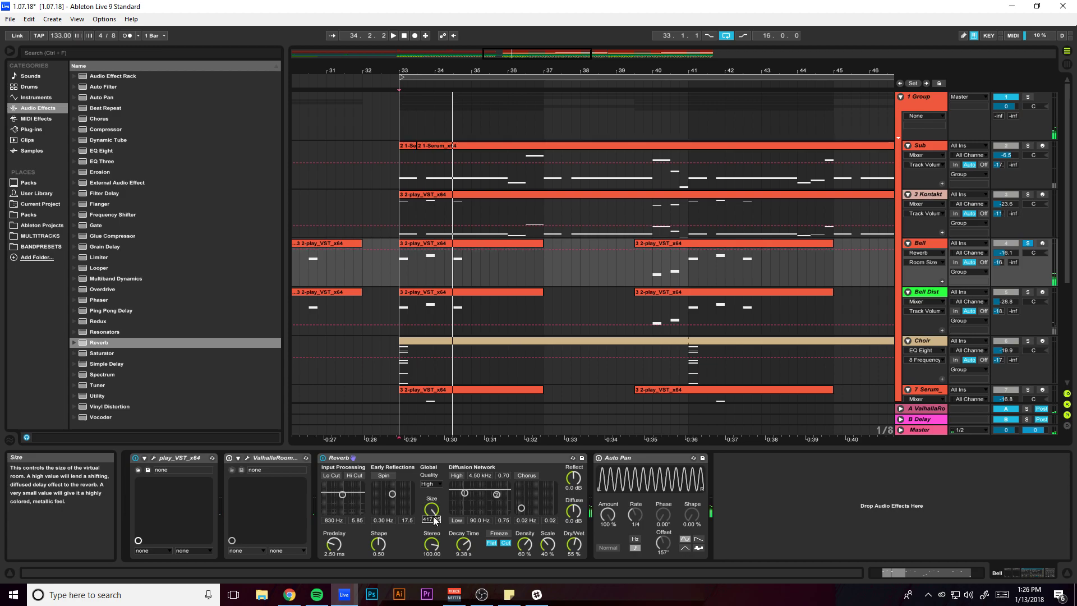
# - Audition the Bell with Reverb density 43 %, dry/wet 63 % and decay time 10.3 s, and delete the Reverb
pyautogui.press('space')
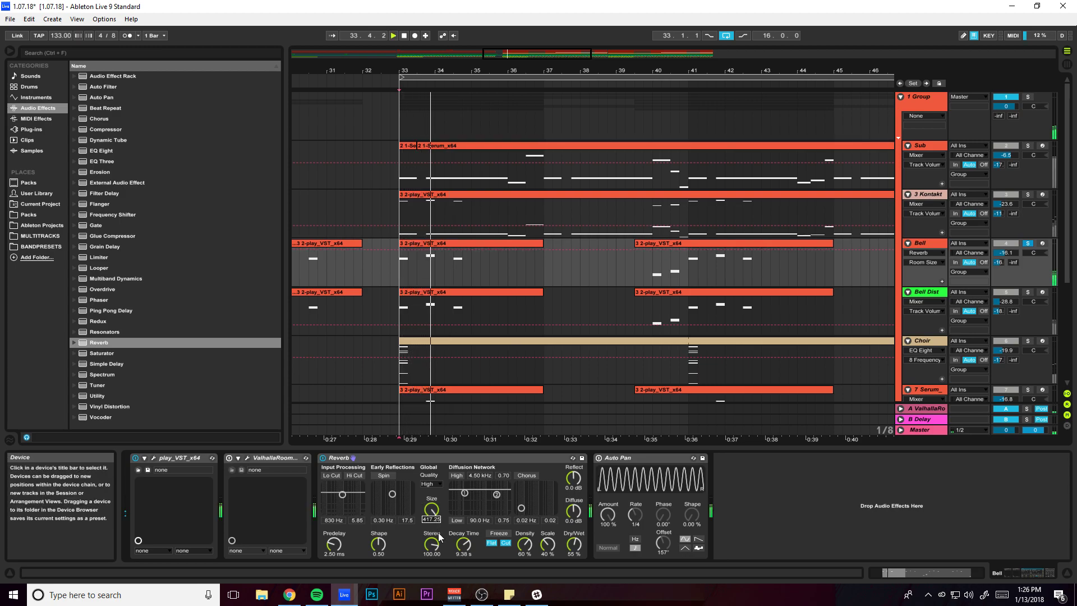
pyautogui.moveTo(525, 544); pyautogui.dragTo(525, 564)
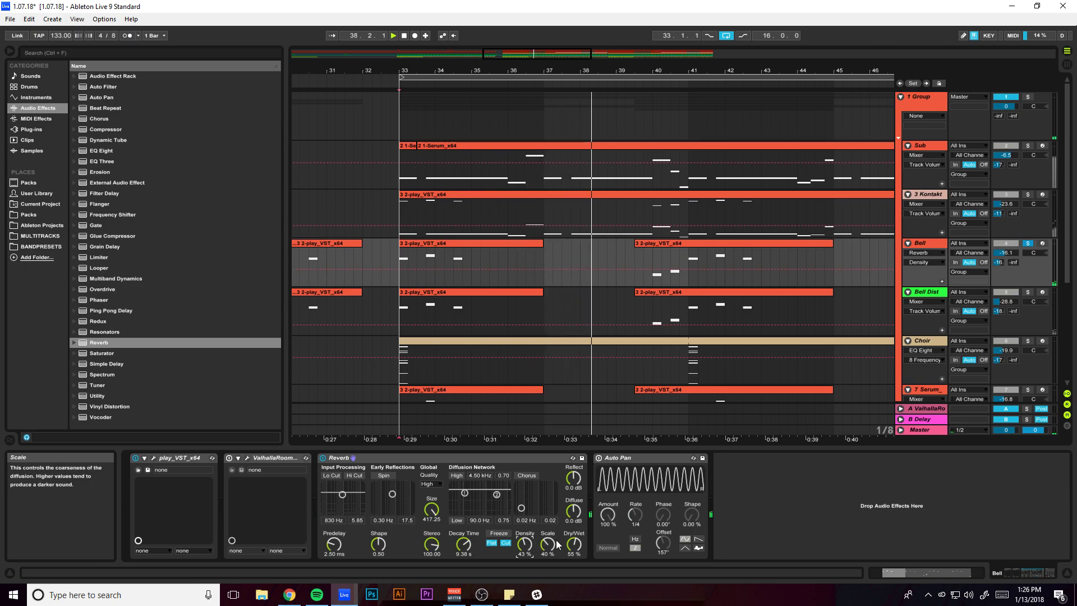
pyautogui.moveTo(574, 544); pyautogui.dragTo(574, 534)
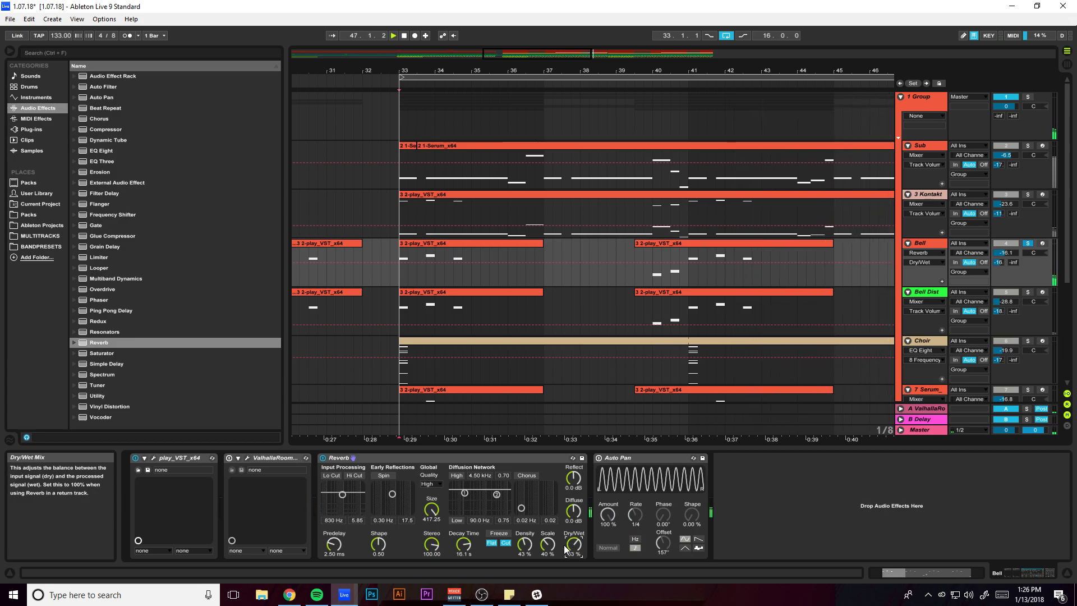
pyautogui.moveTo(459, 547); pyautogui.dragTo(459, 545)
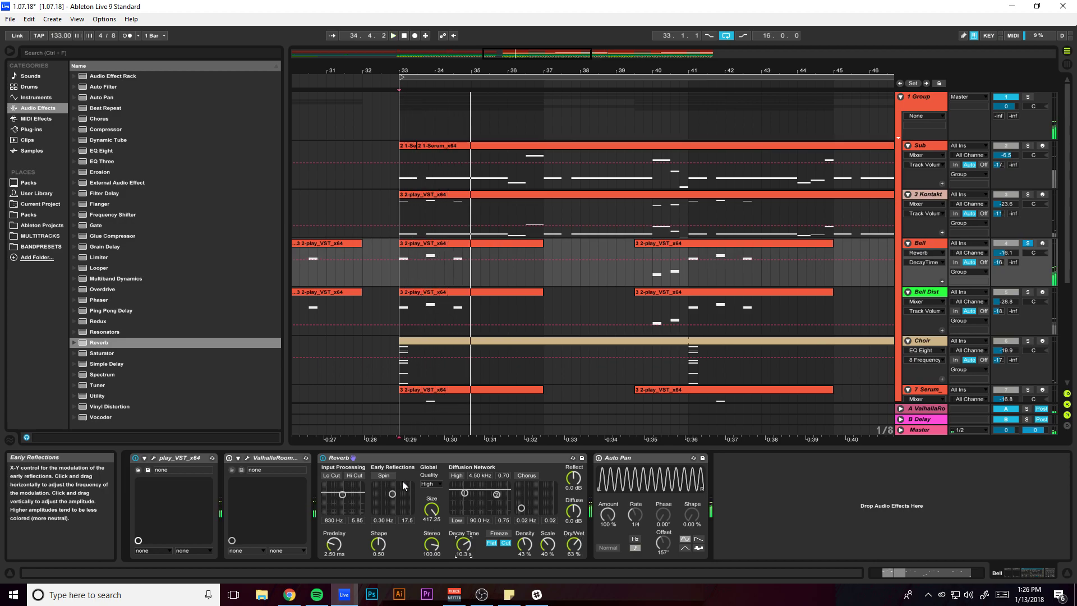
pyautogui.click(399, 453)
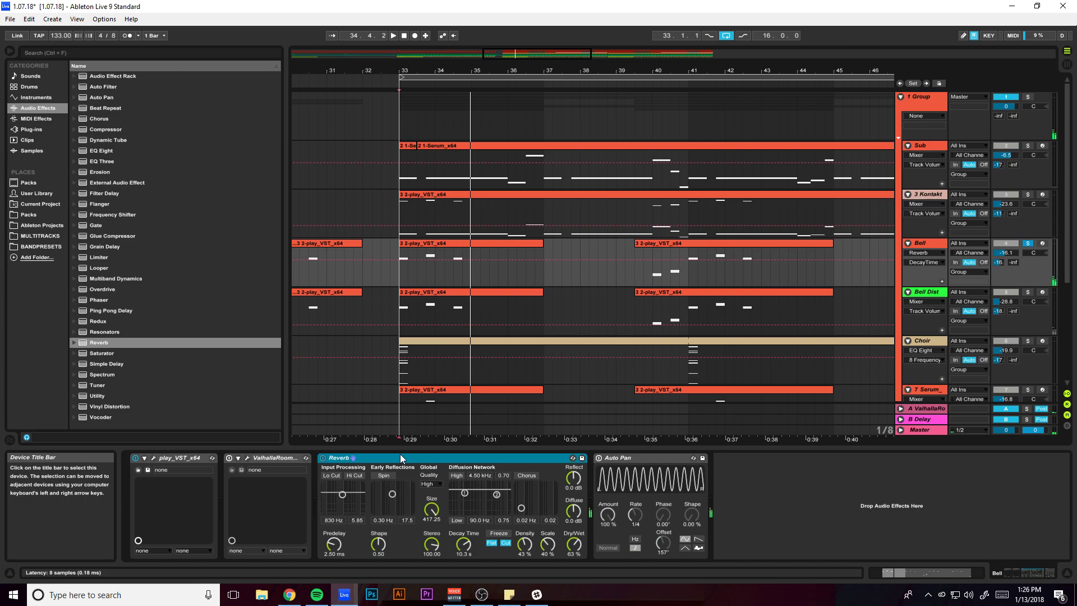
pyautogui.press('Delete')
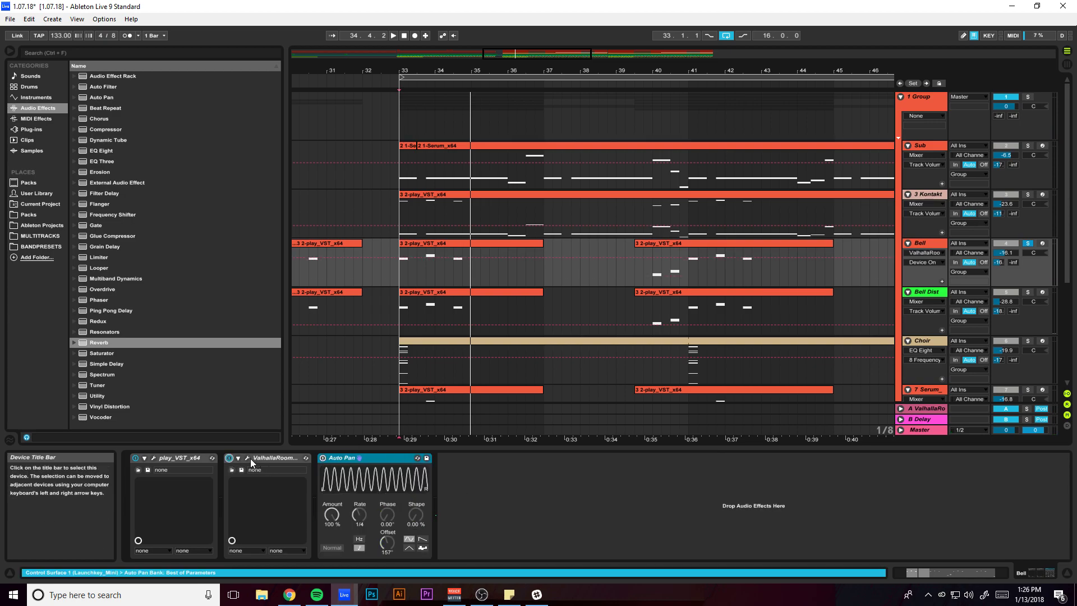
# - Try ValhallaShimmer before the Auto Pan on the Bell track with feedback 0.380 and shift 7.87, and remove it
pyautogui.click(247, 458)
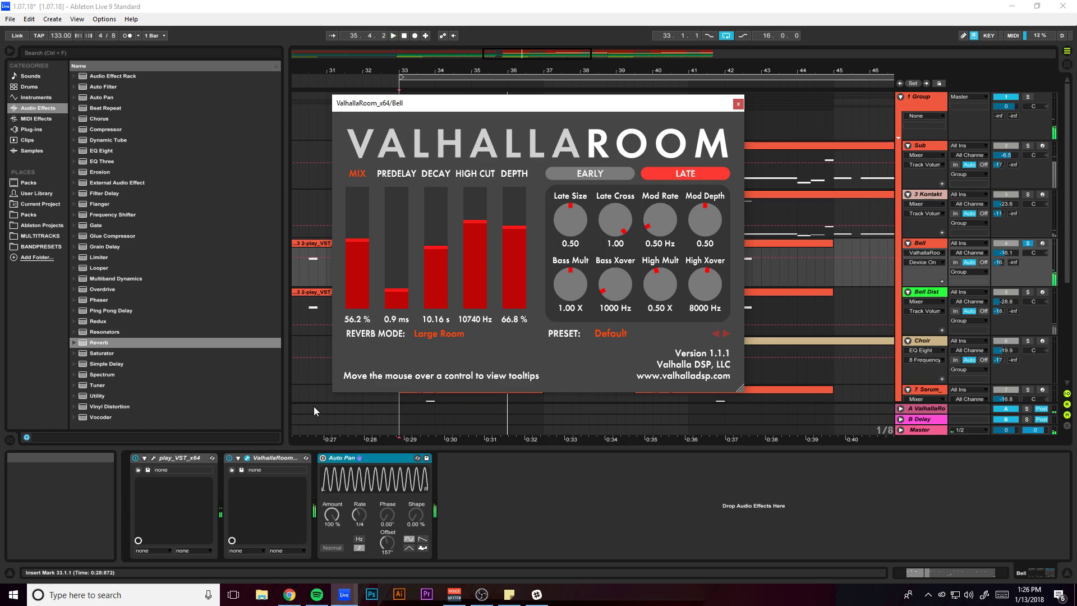
pyautogui.click(39, 130)
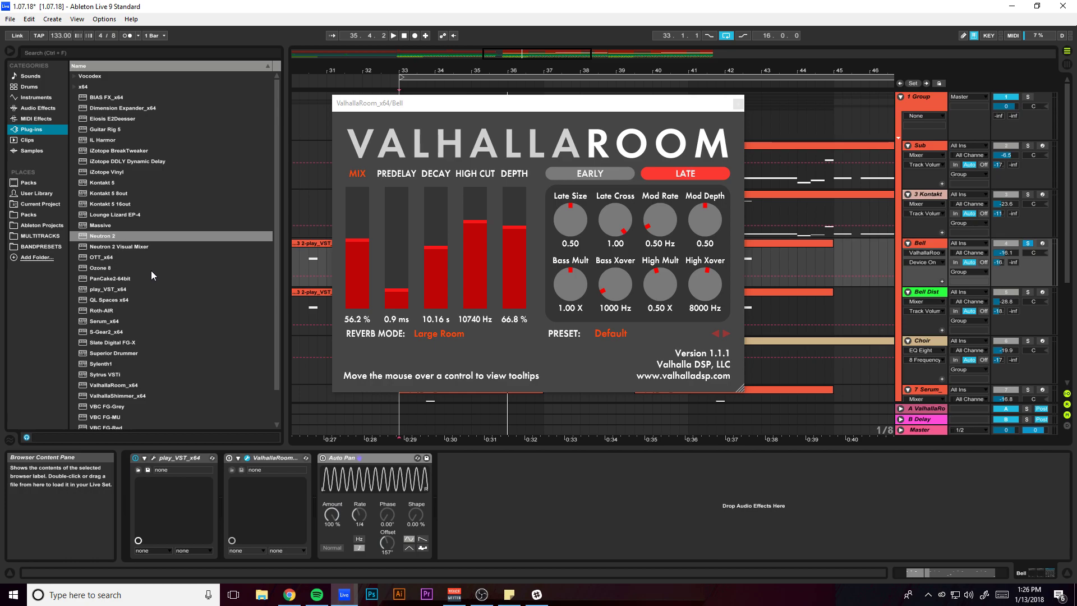
pyautogui.scroll(-3, 154, 267)
pyautogui.moveTo(117, 359); pyautogui.dragTo(349, 487)
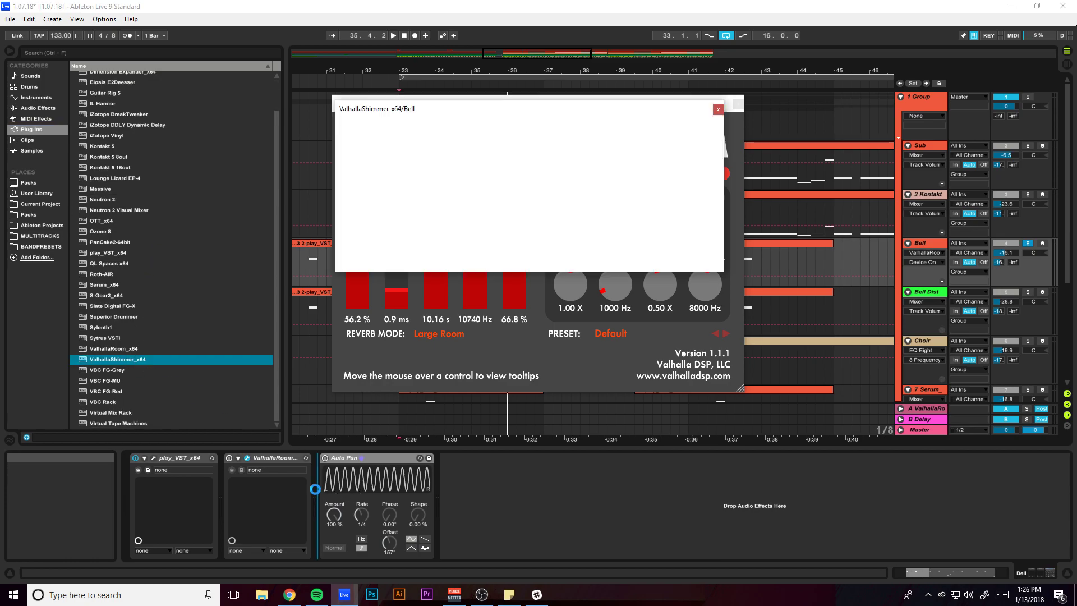
pyautogui.moveTo(446, 190); pyautogui.dragTo(445, 145)
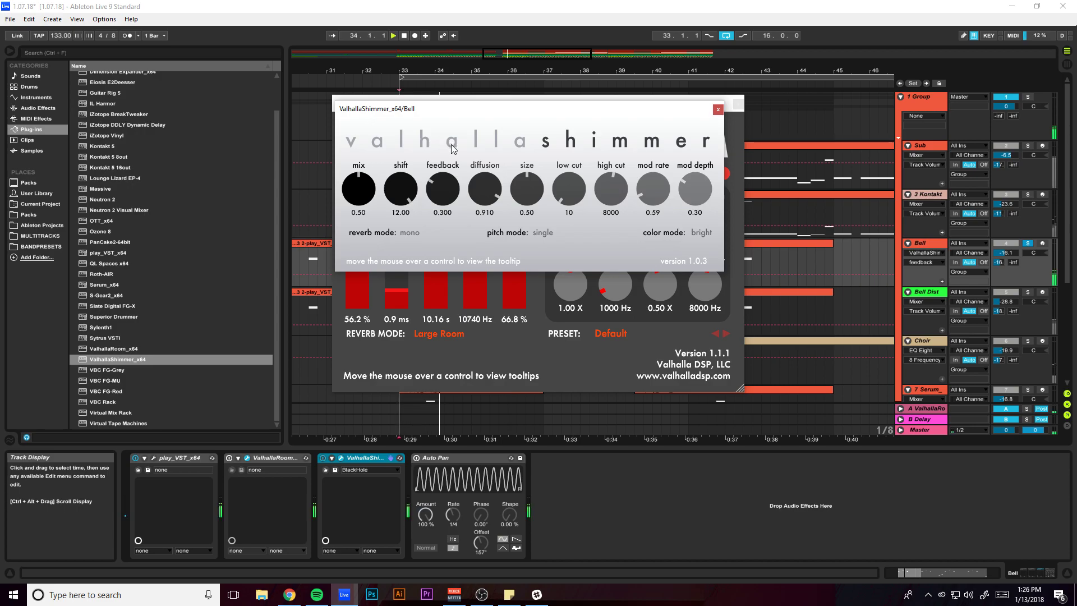
pyautogui.moveTo(442, 190); pyautogui.dragTo(409, 220)
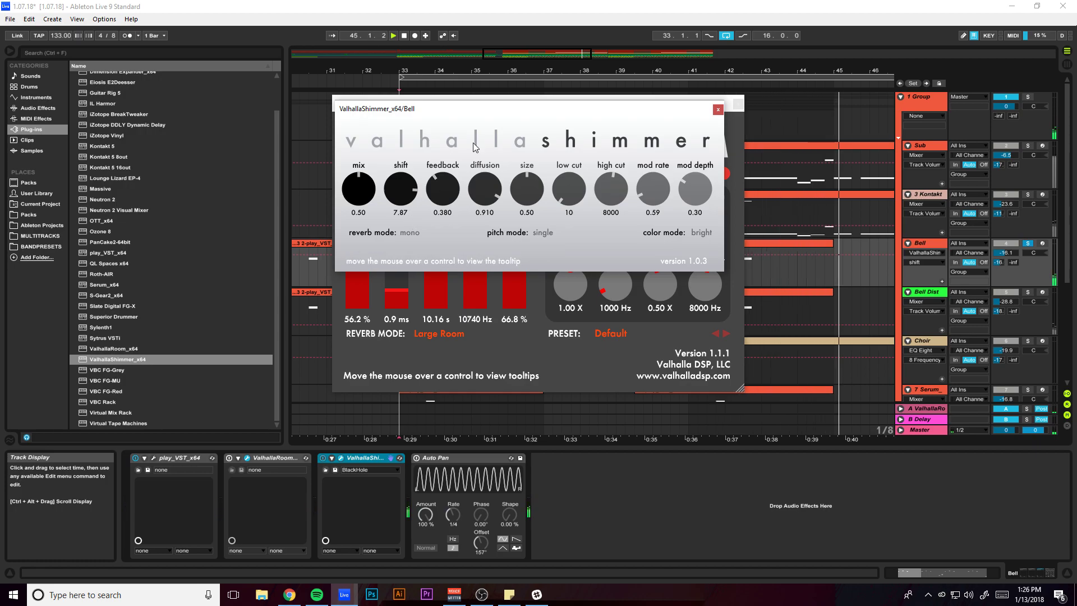
pyautogui.click(722, 110)
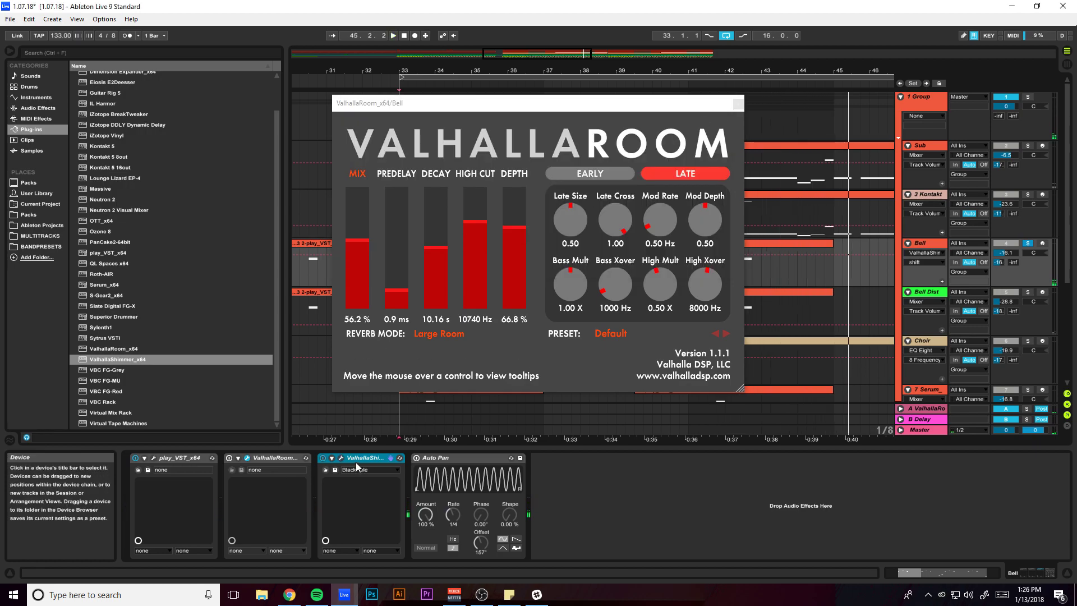
pyautogui.press('Delete')
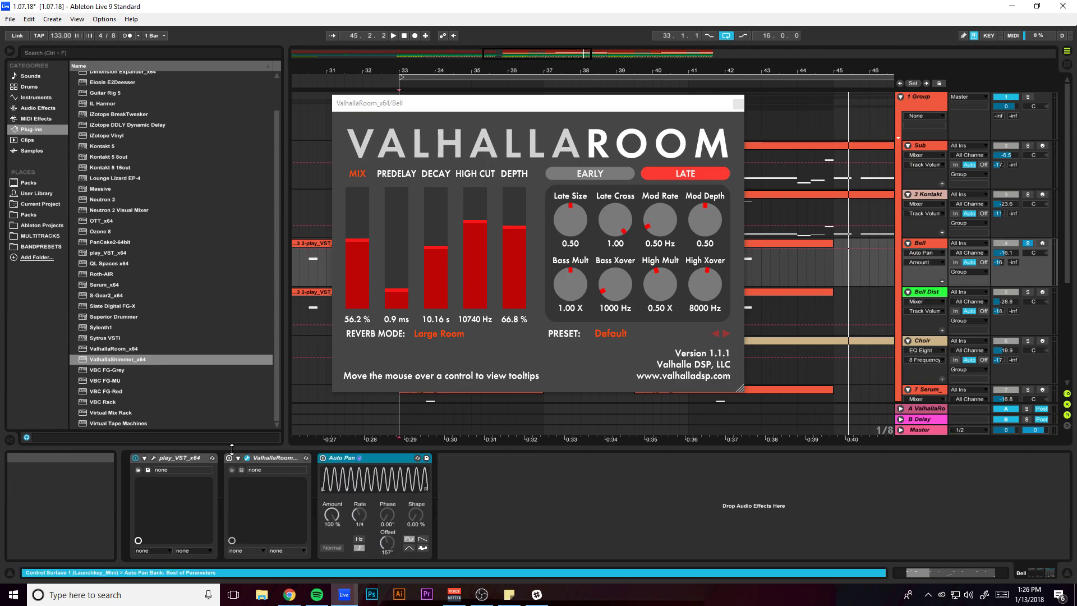
# - Add an EQ Eight after the Auto Pan on the Bell track and play the loop
pyautogui.click(264, 459)
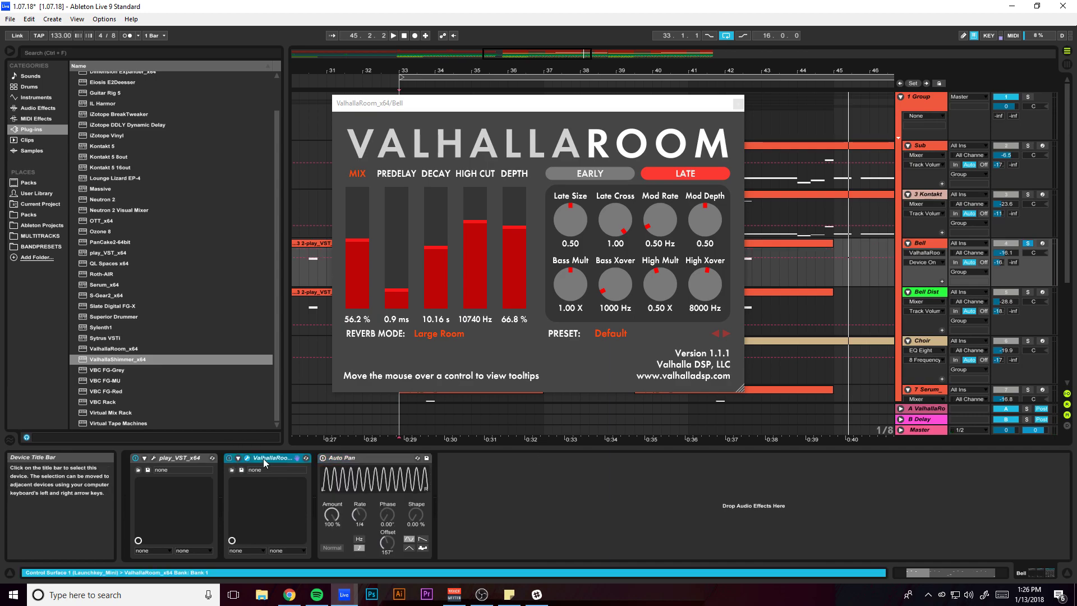
pyautogui.click(38, 108)
pyautogui.moveTo(108, 153); pyautogui.dragTo(538, 523)
pyautogui.press('space')
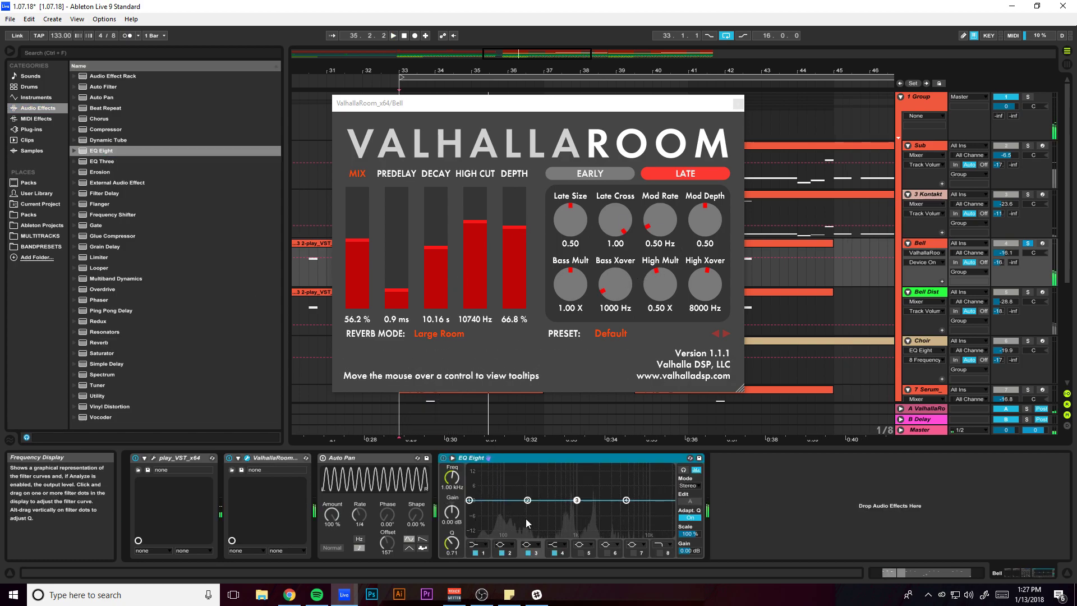
# - Set the EQ Eight's first band to a low cut at 341 Hz and close the ValhallaRoom window
pyautogui.click(480, 543)
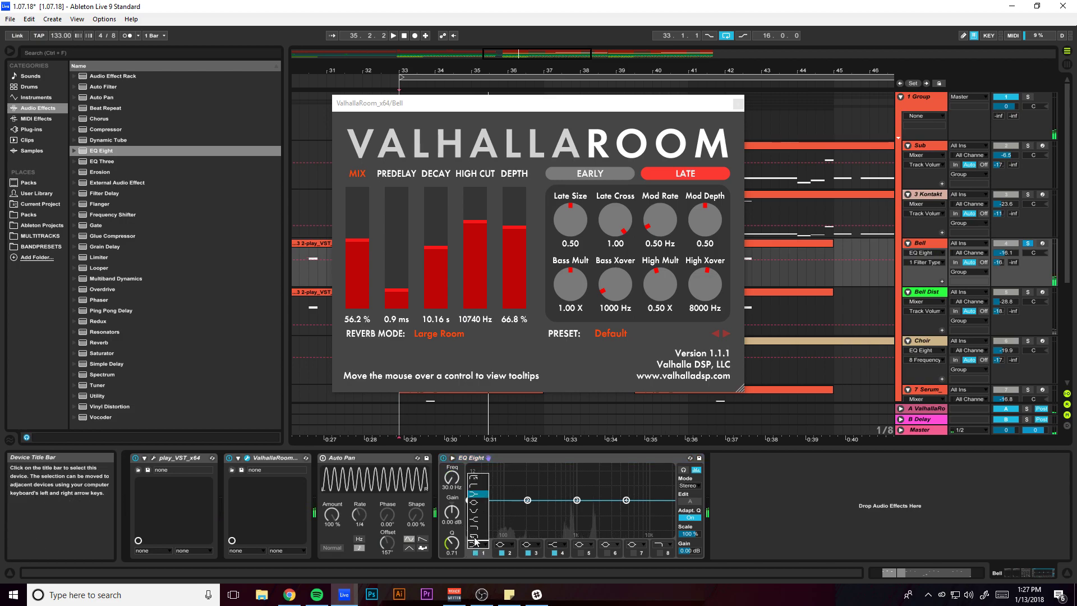
pyautogui.click(478, 479)
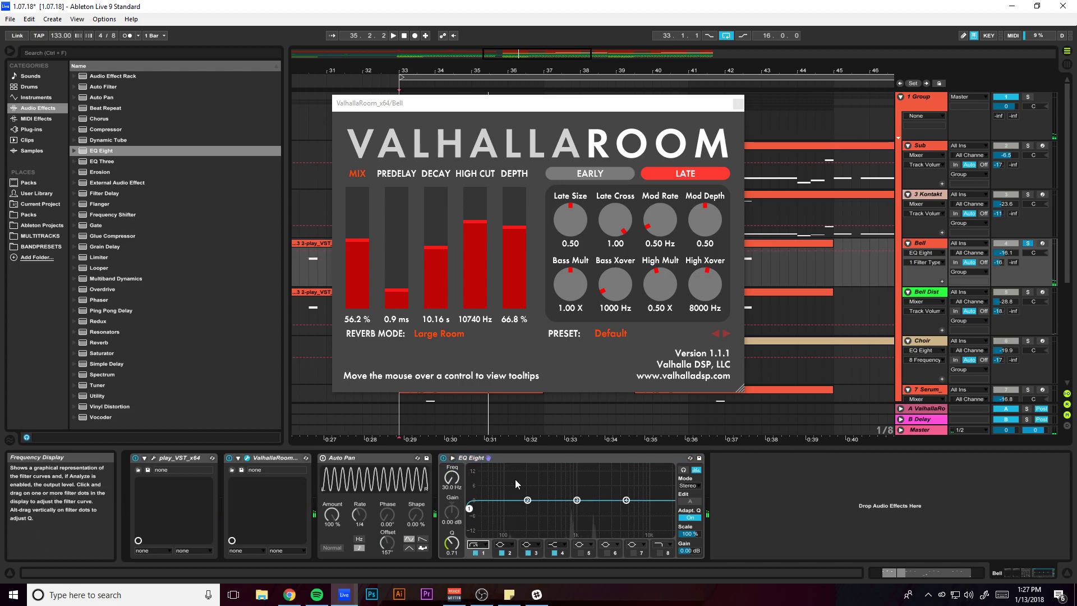
pyautogui.moveTo(469, 508); pyautogui.dragTo(543, 509)
pyautogui.press('space')
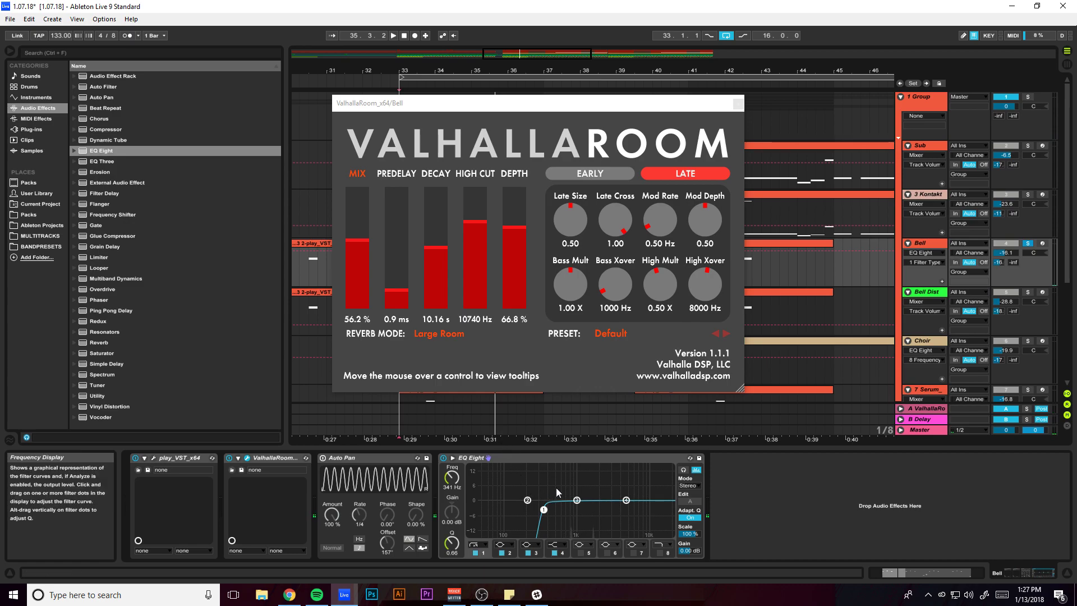
pyautogui.click(528, 459)
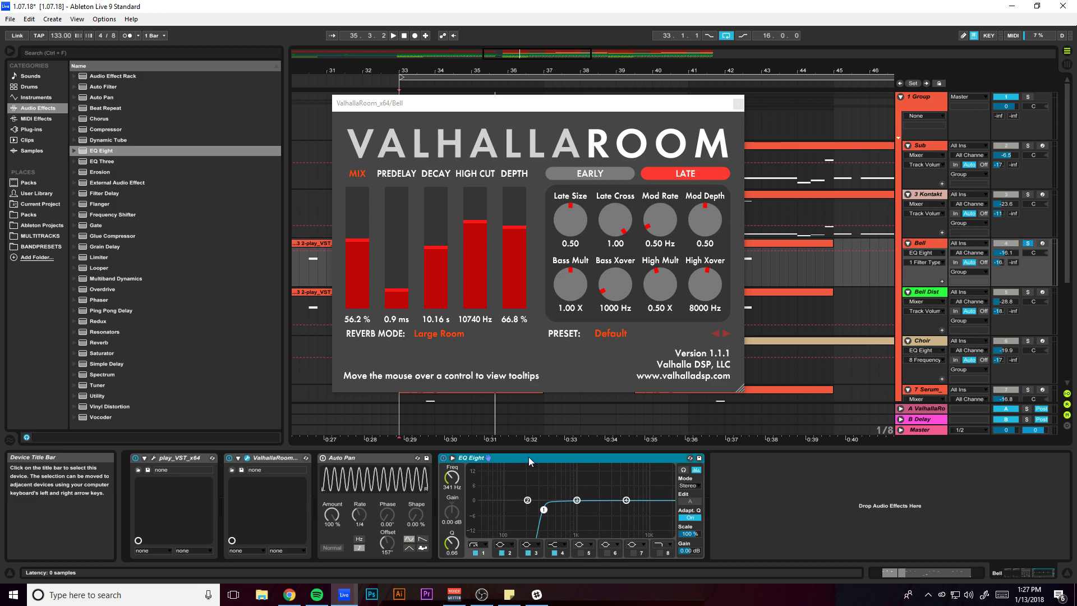
pyautogui.click(738, 104)
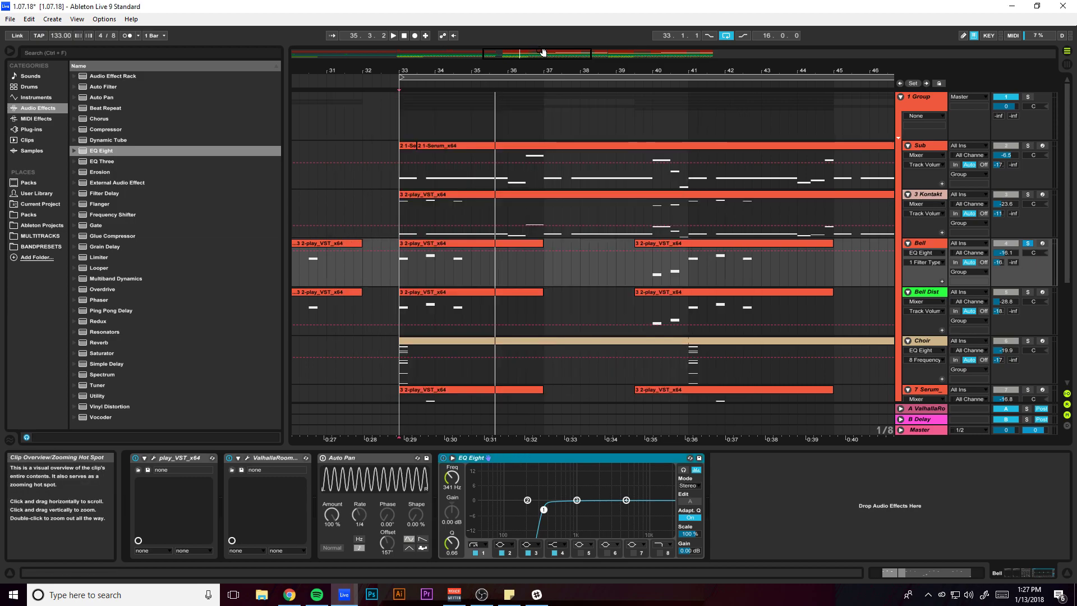
# - Show the whole arrangement, select the 3 Kontakt track to view its devices, and place the start position at bar 33
pyautogui.doubleClick(542, 53)
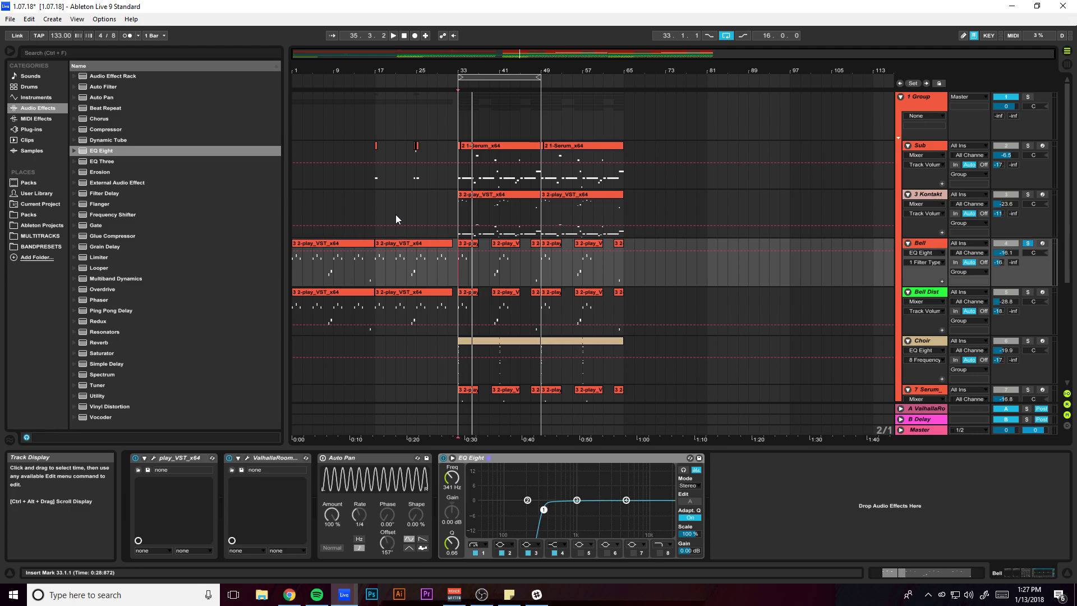
pyautogui.click(931, 199)
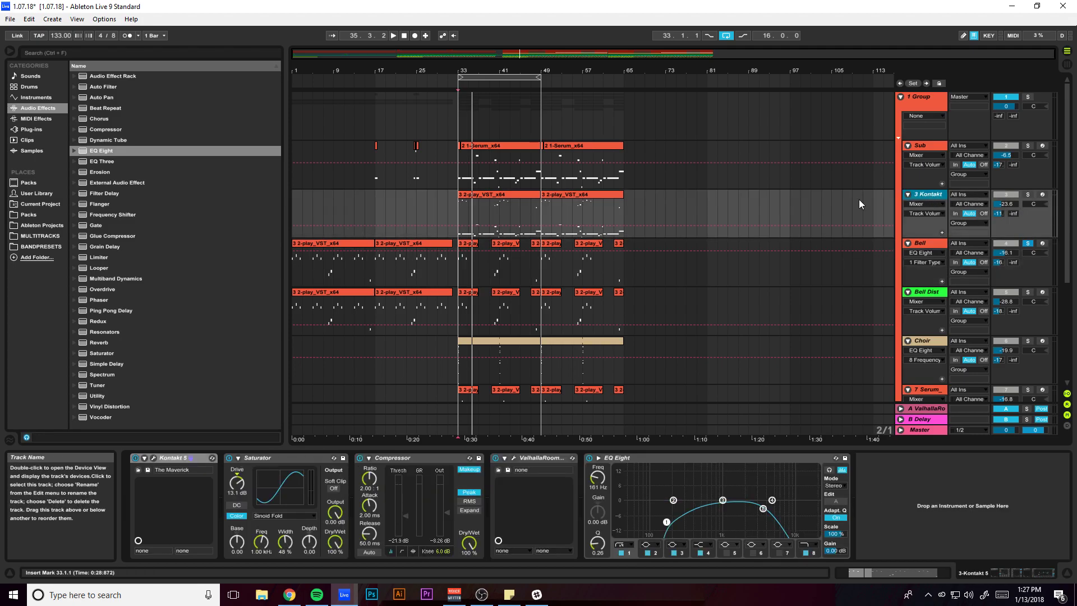
pyautogui.click(460, 207)
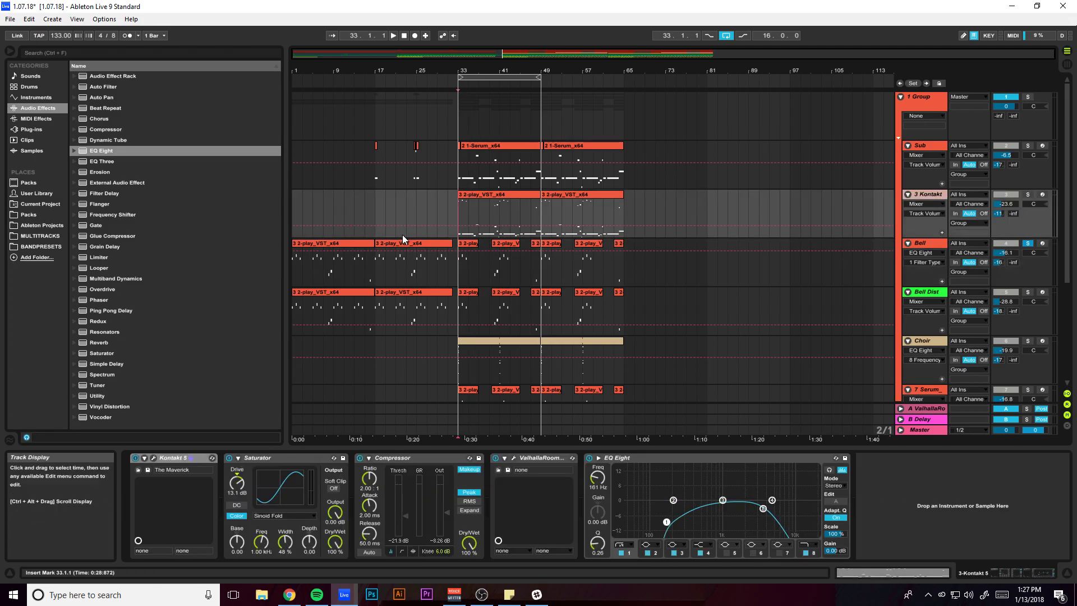